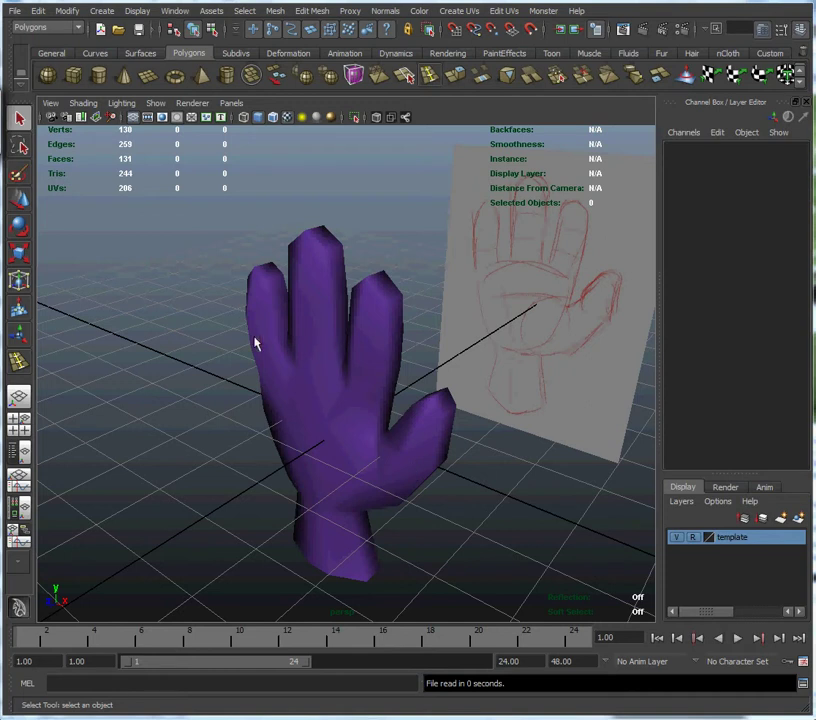
- Open the UV Texture Editor for the hand mesh and place its window beside the hand
alt+drag(273, 355, 287, 338)
alt+right_drag(287, 338, 328, 351)
alt+drag(282, 370, 255, 350)
alt+right_drag(260, 357, 370, 372)
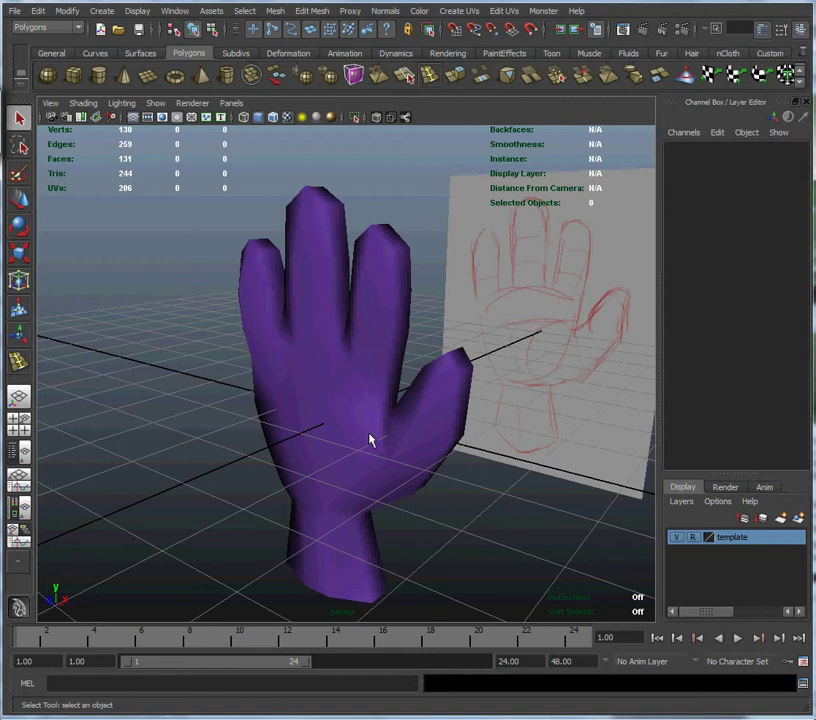
click(322, 349)
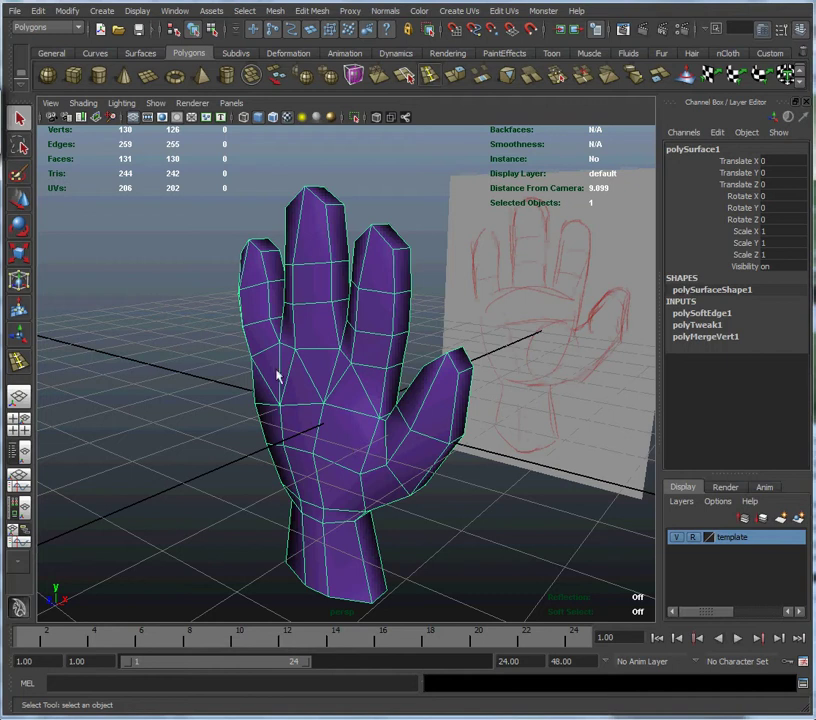
click(173, 12)
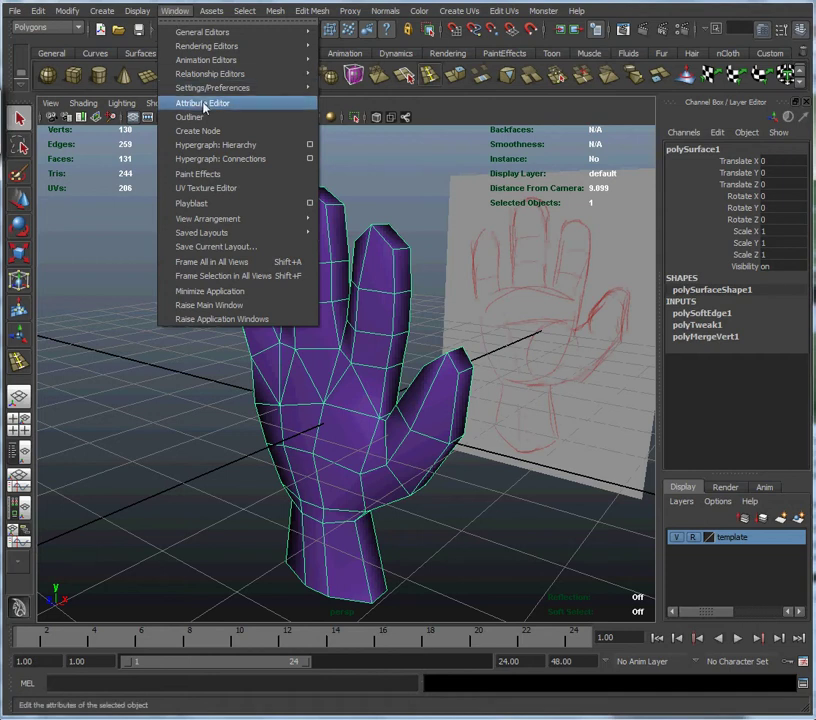
click(216, 188)
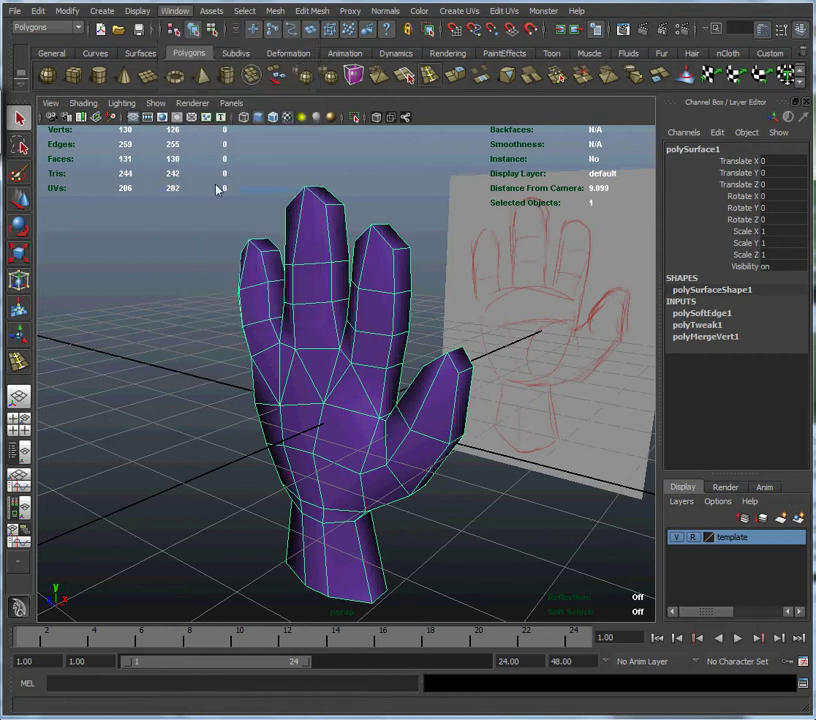
drag(203, 232, 610, 196)
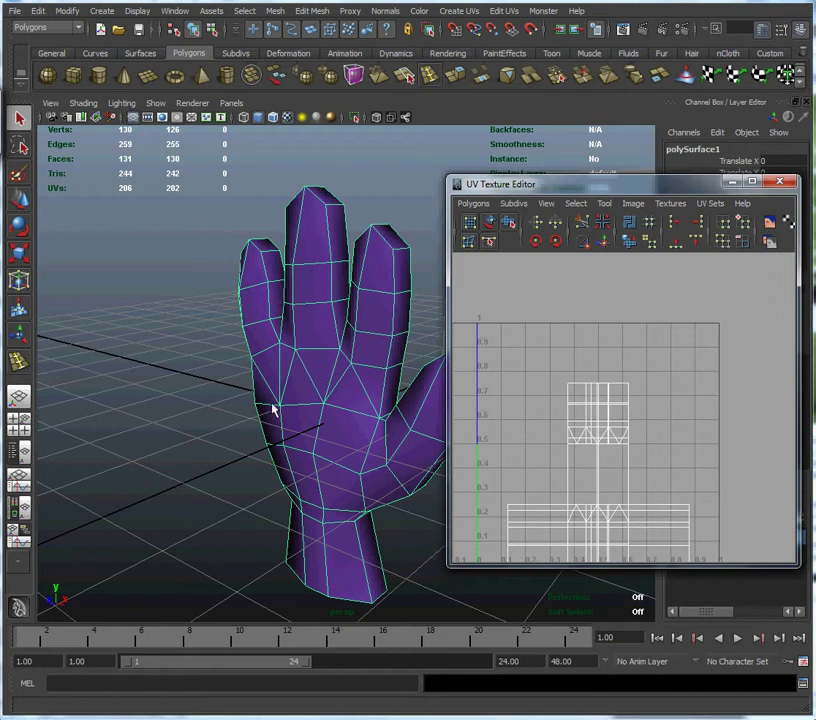
alt+drag(273, 420, 289, 403)
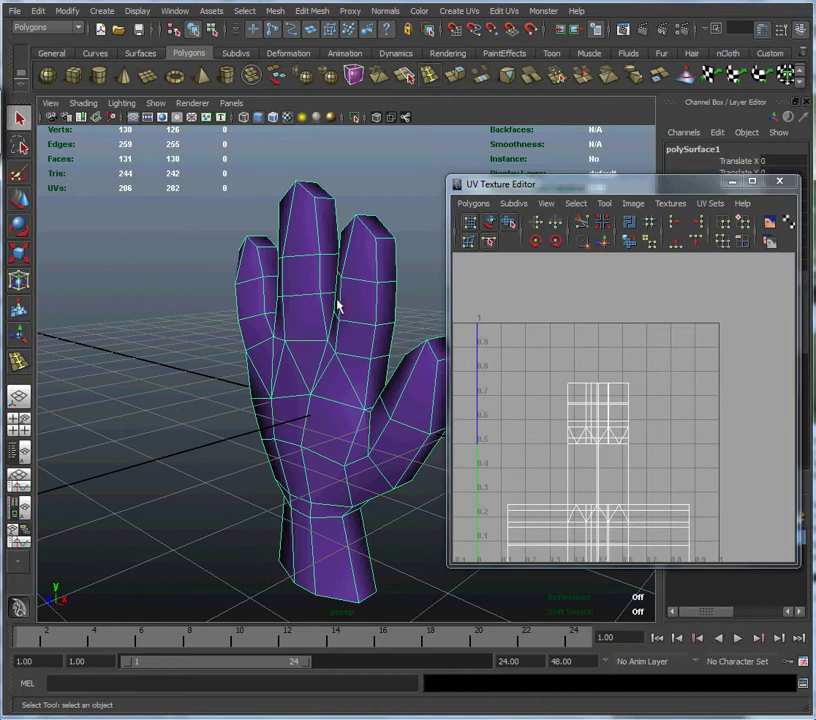
- Create a polygon cube, examine its default UV layout, delete it and reselect the hand
click(190, 327)
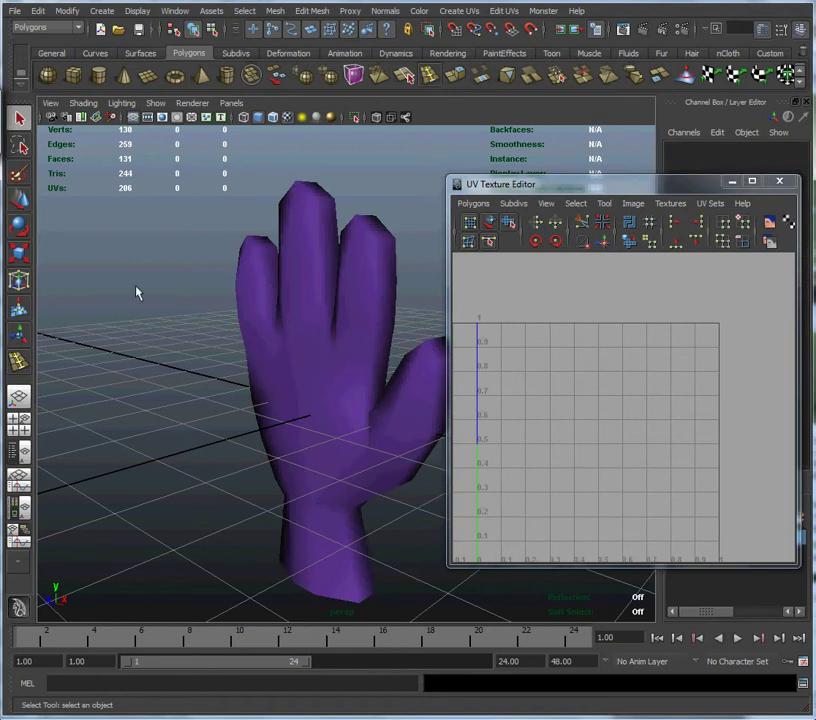
click(76, 78)
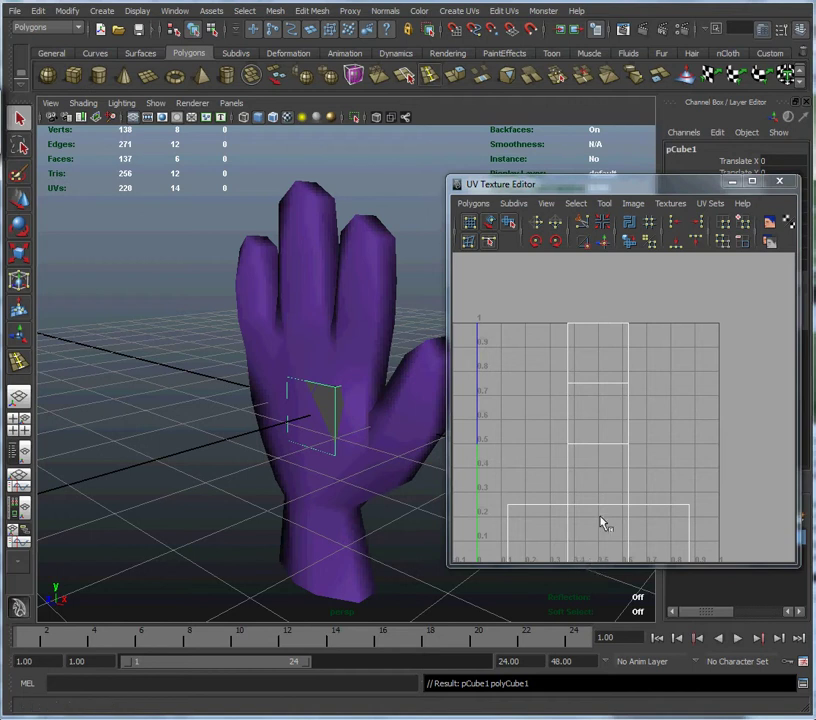
alt+middle_drag(601, 525, 597, 478)
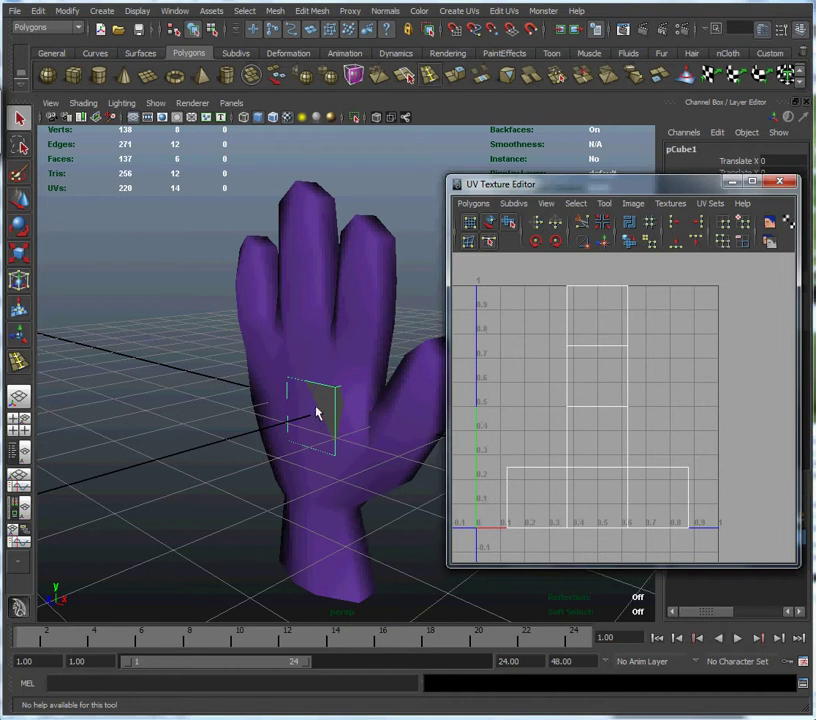
key(Delete)
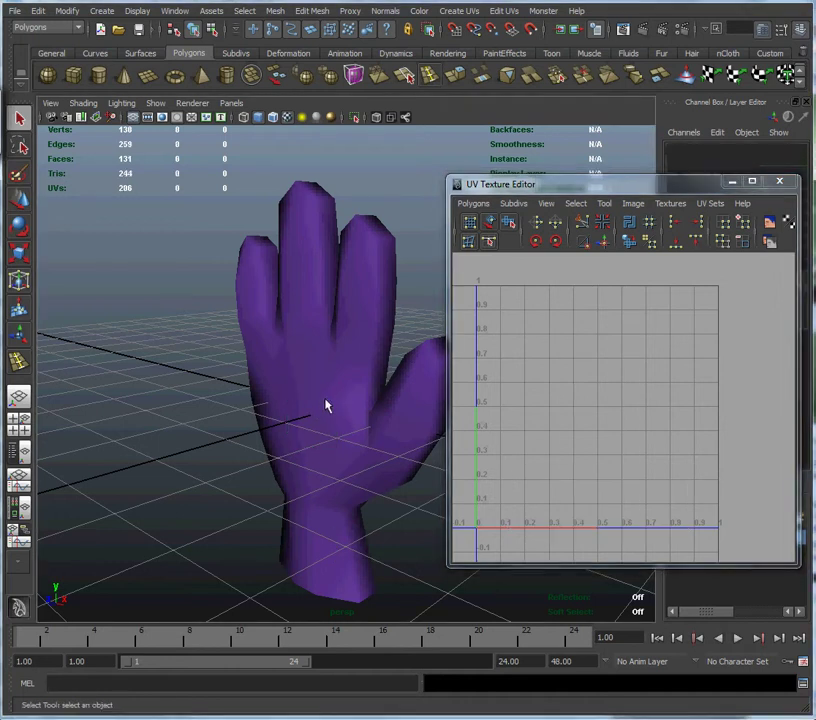
click(326, 405)
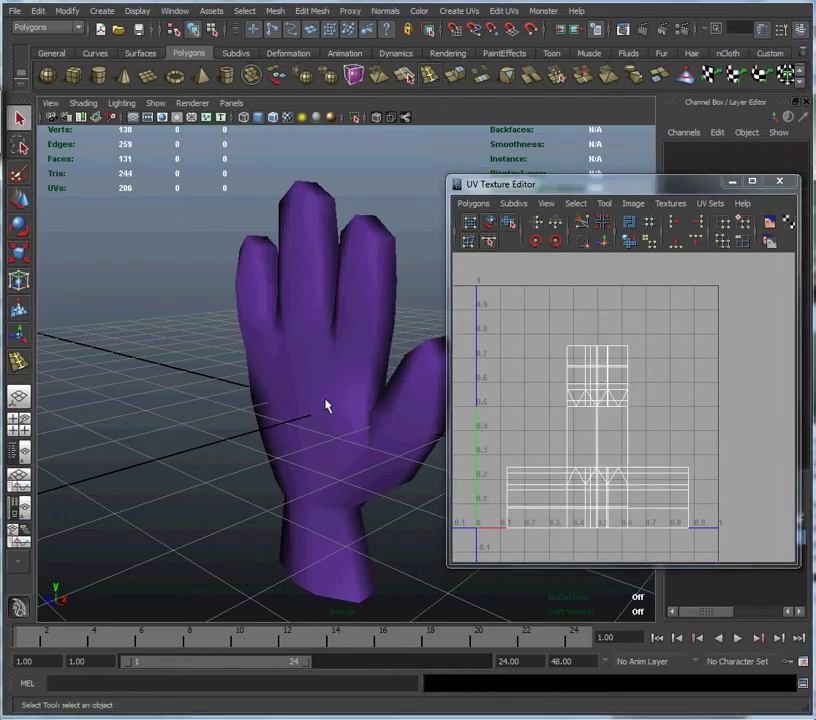
click(326, 405)
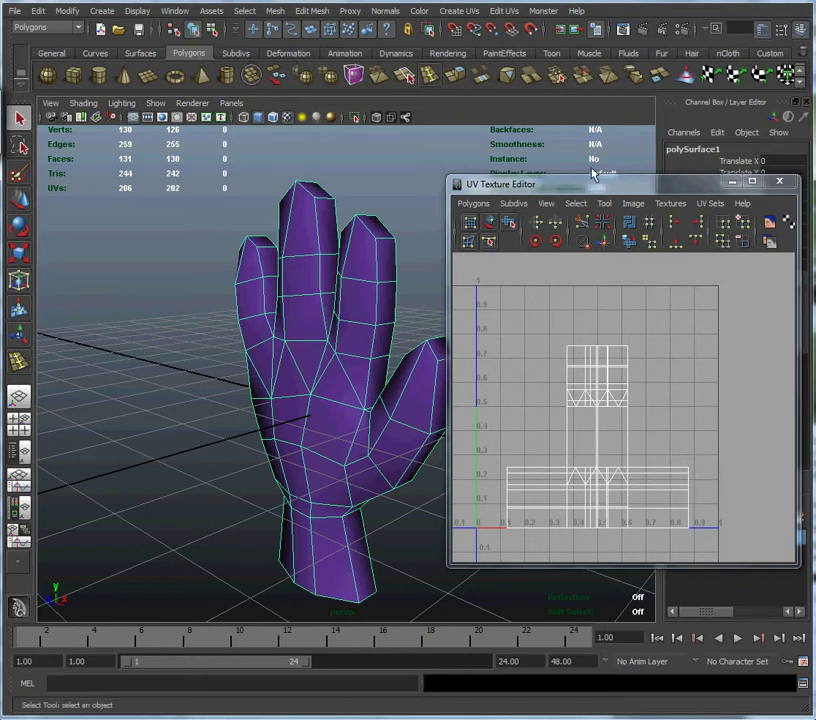
- Clear the UV window away, show Hypershade beside the perspective view and create a new Lambert material
mouse_move(583, 188)
mouse_down()
mouse_move(815, 360)
mouse_move(815, 432)
mouse_up()
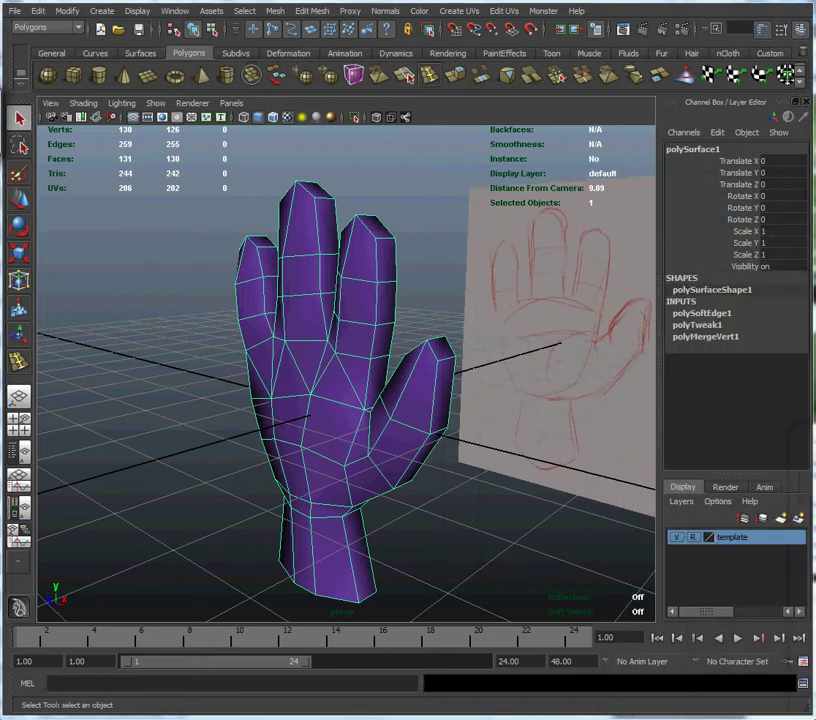
drag(815, 348, 503, 350)
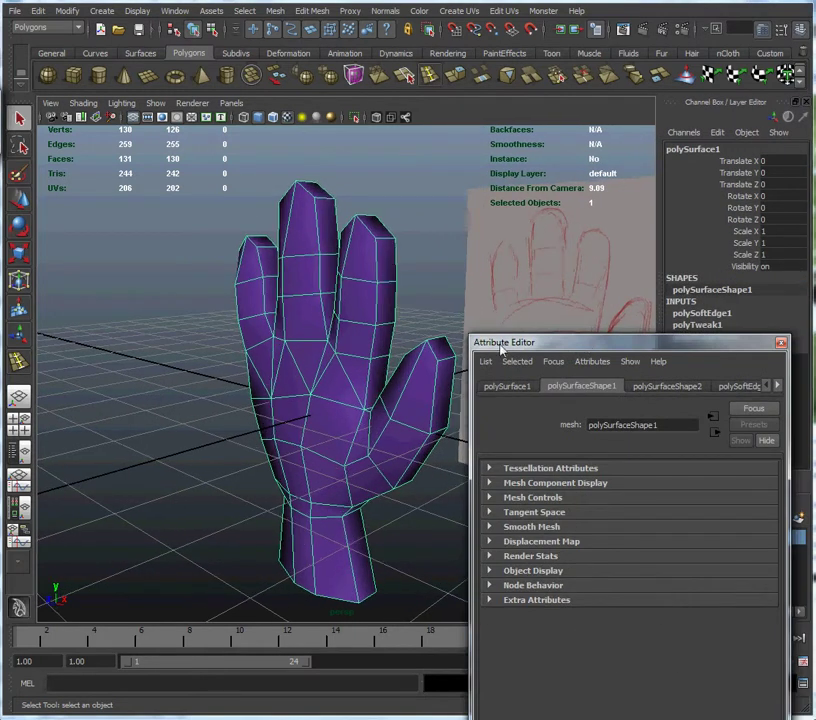
click(20, 510)
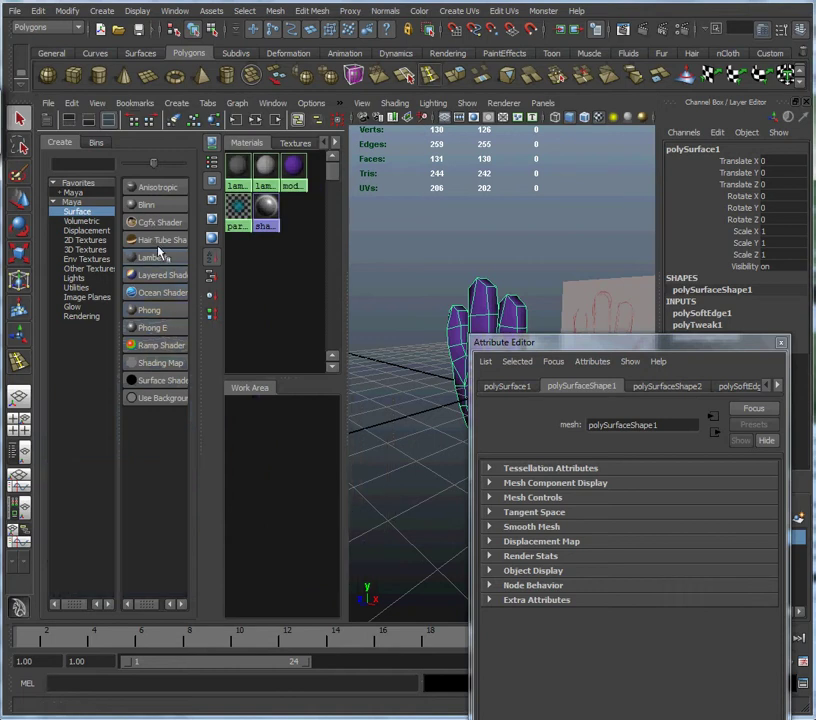
click(160, 258)
click(291, 166)
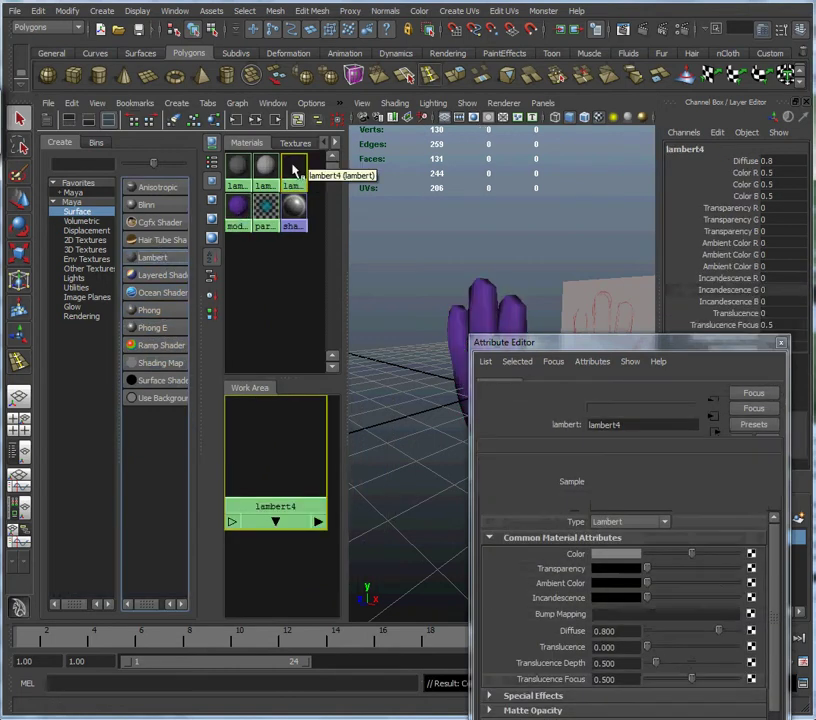
- Map the new Lambert's color to a file texture that uses fireduck.png from the sourceimages folder
click(751, 554)
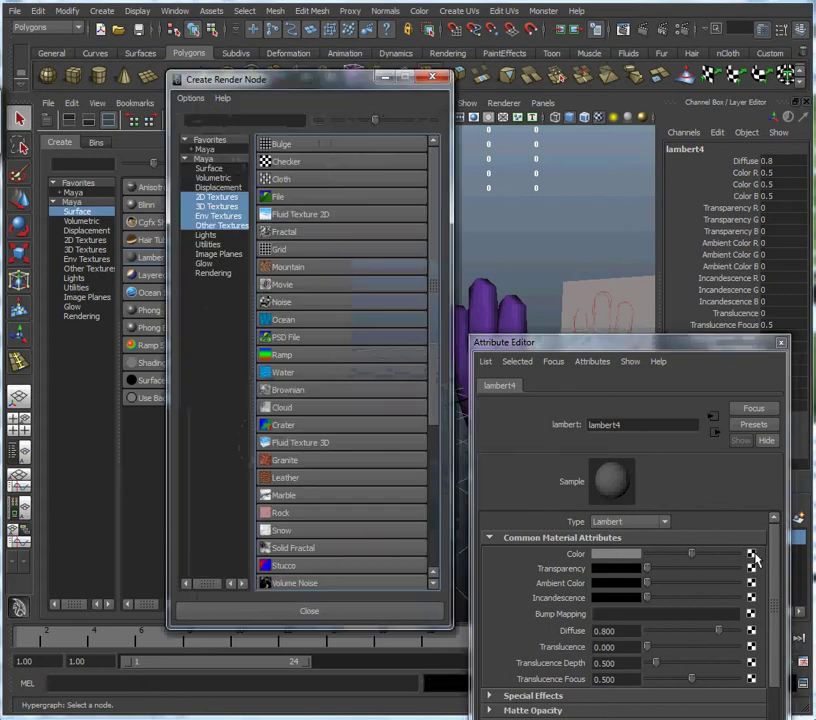
click(342, 198)
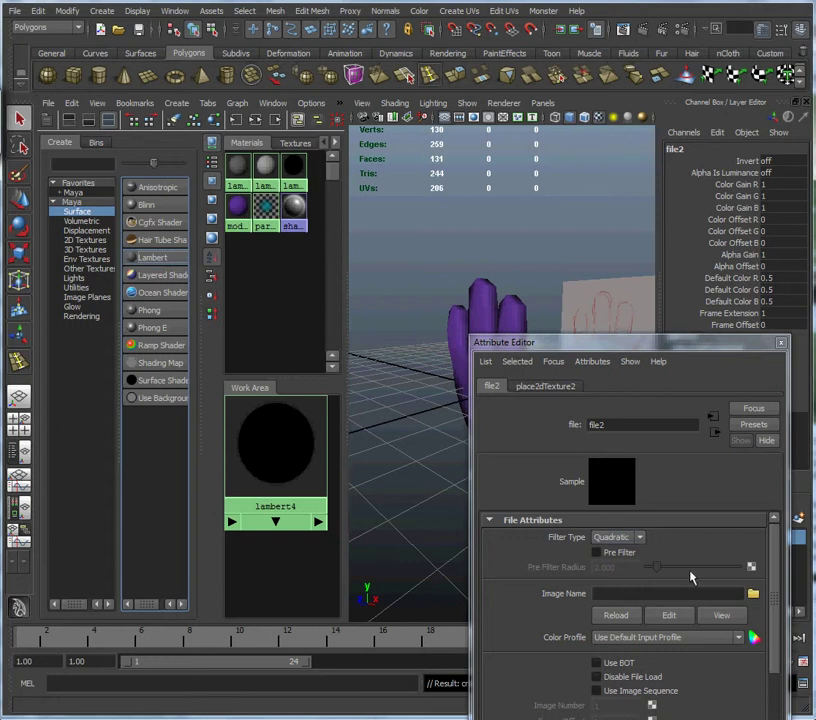
click(753, 594)
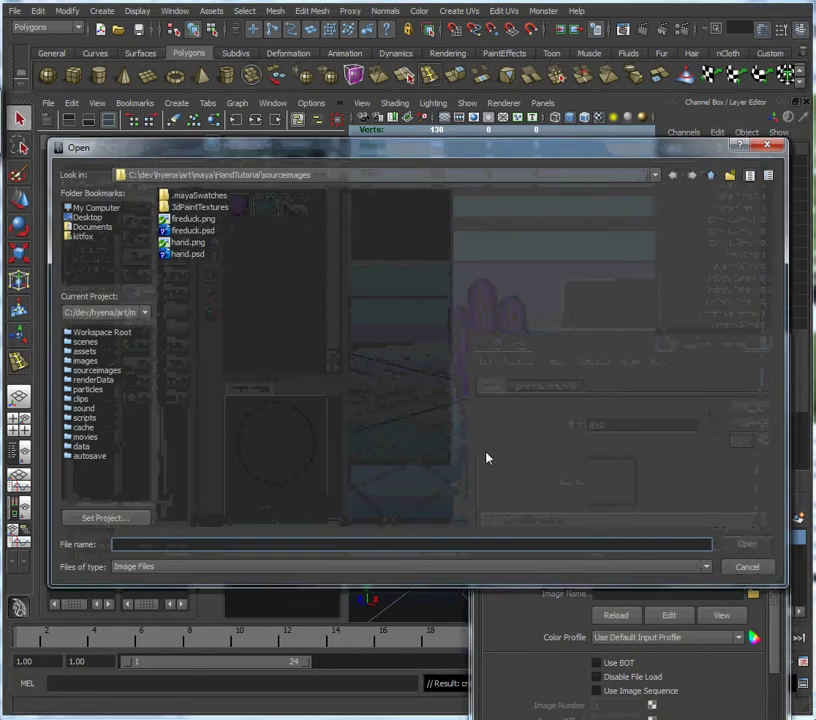
click(192, 218)
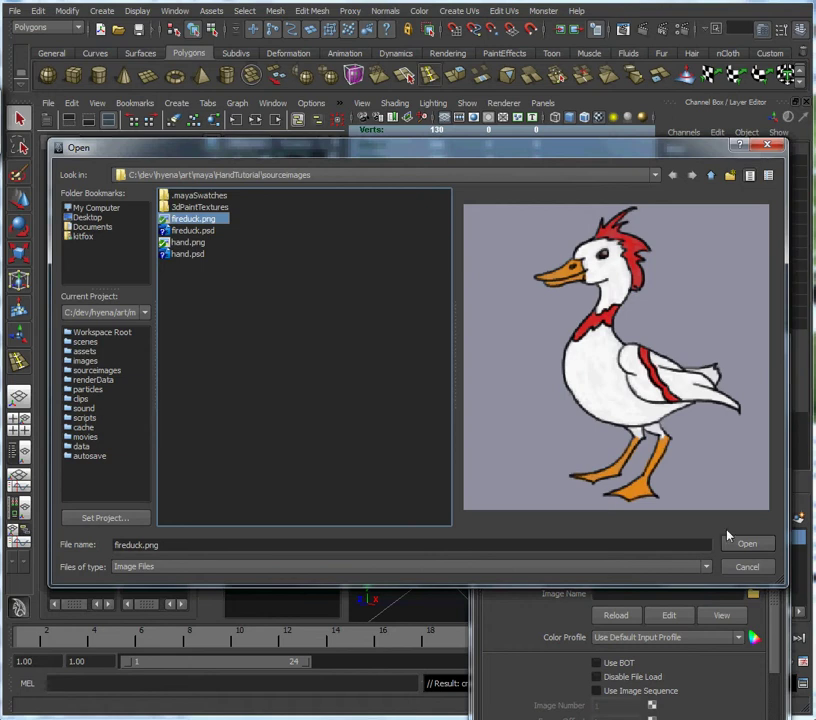
click(745, 543)
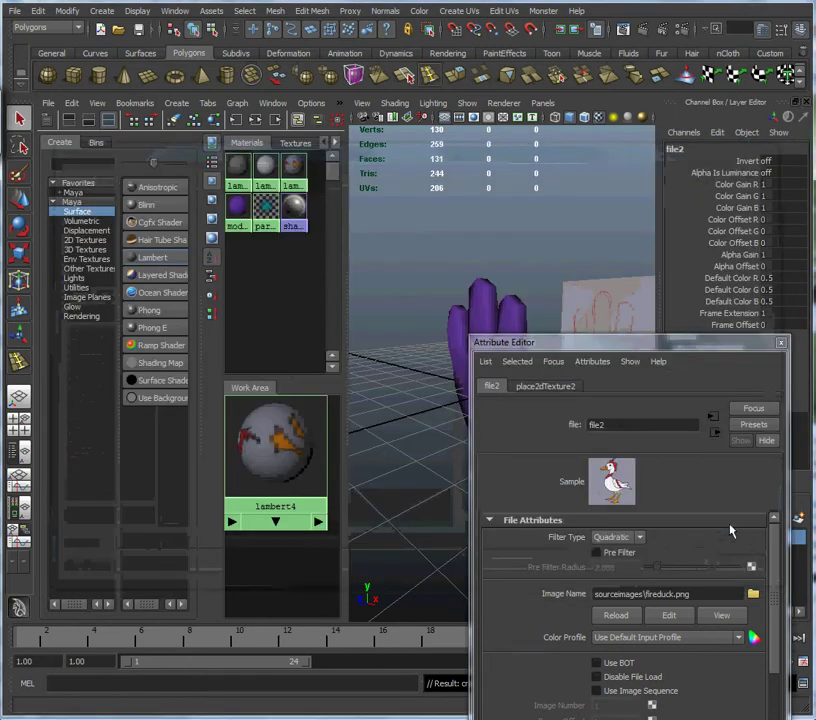
- Assign the duck-textured Lambert to the hand mesh and inspect how the texture wraps around it
drag(572, 349, 812, 716)
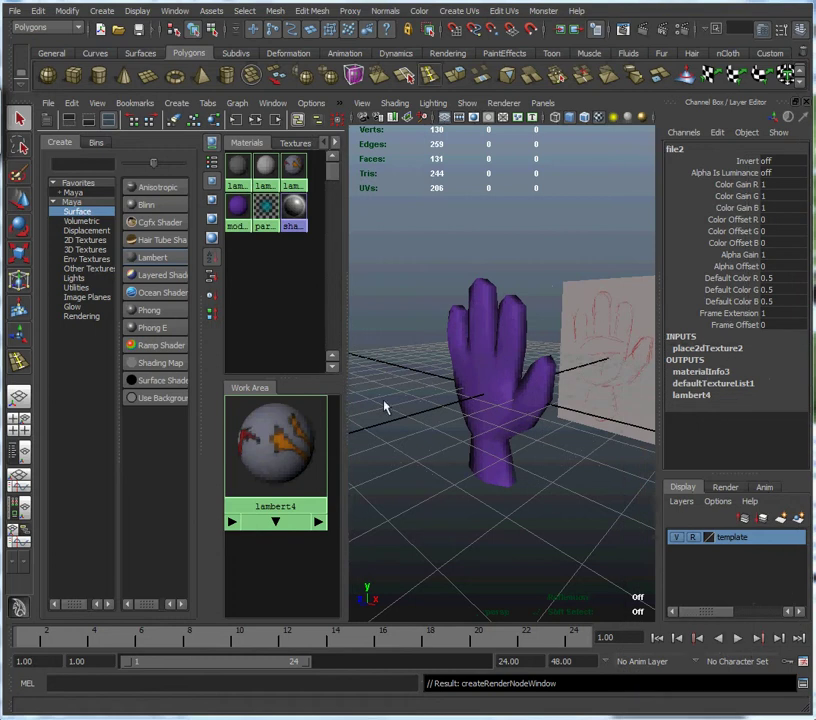
middle_drag(449, 403, 495, 397)
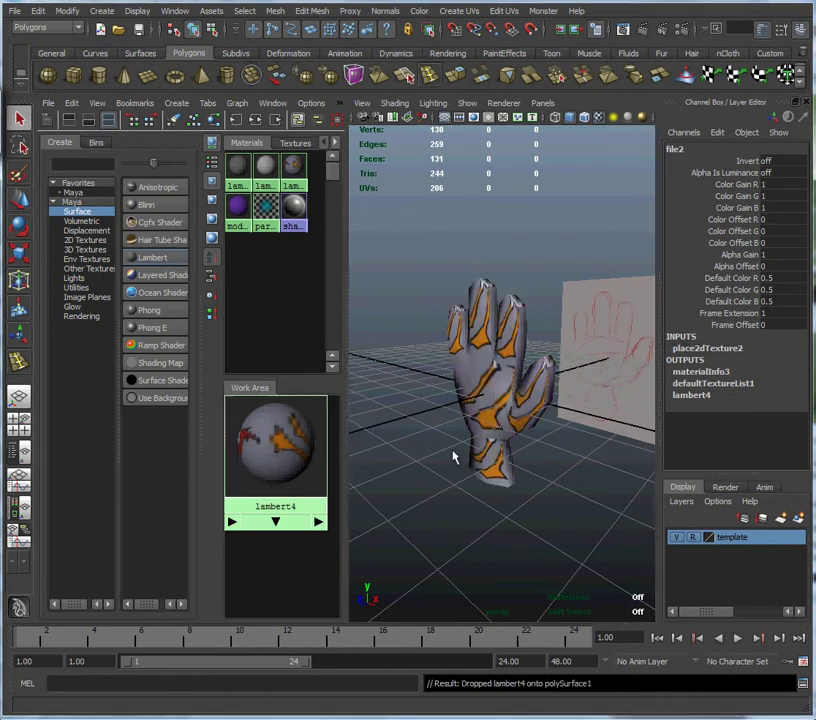
alt+drag(441, 447, 477, 385)
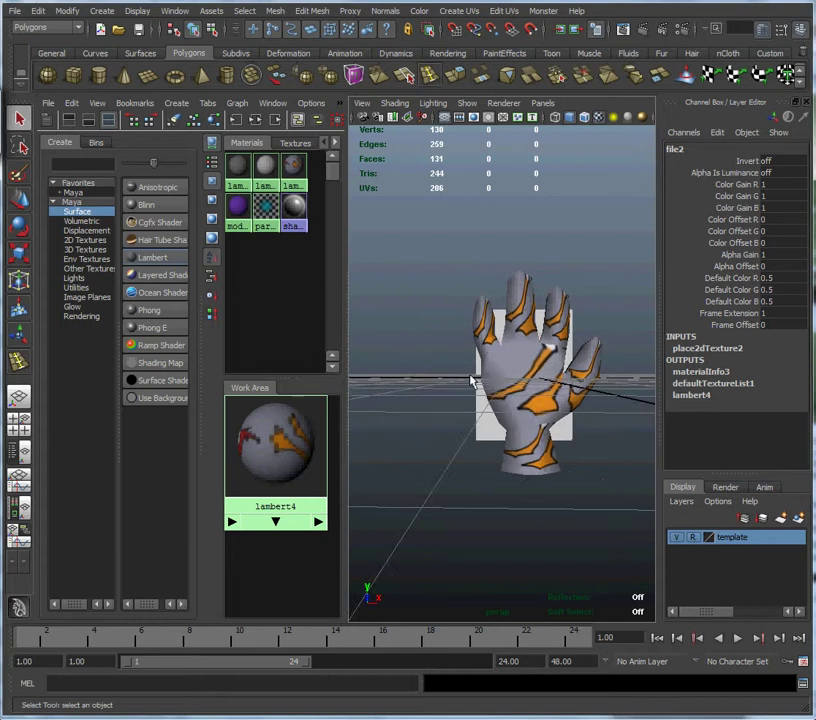
alt+right_drag(477, 385, 490, 390)
alt+drag(490, 390, 523, 398)
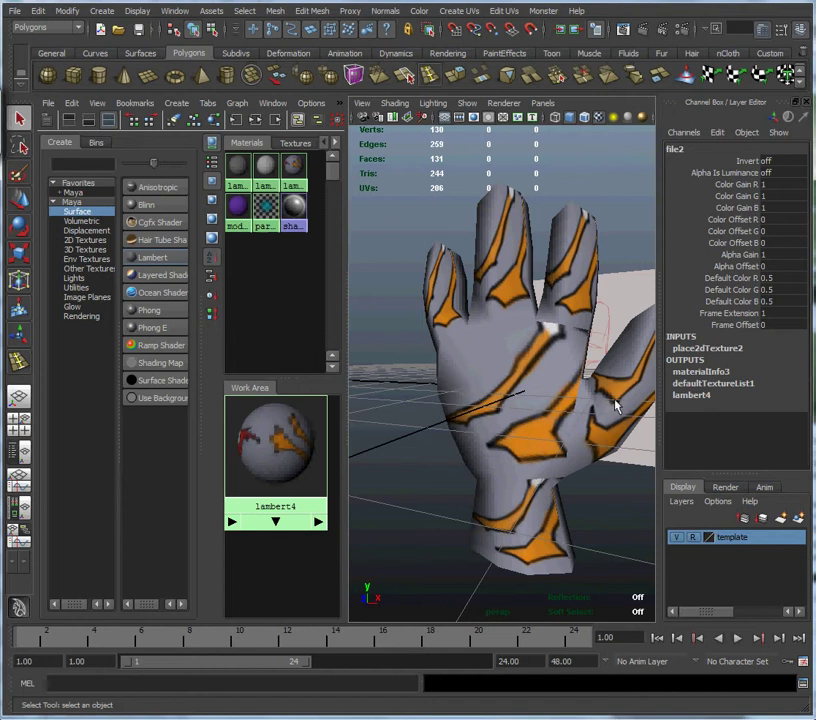
alt+drag(605, 408, 548, 402)
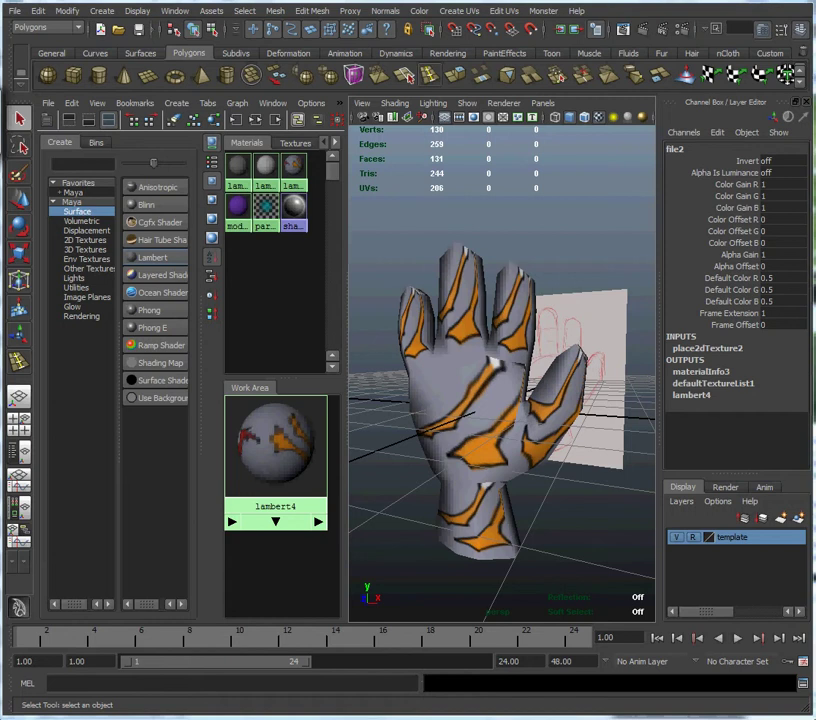
- Display the duck image behind the hand's UVs in the UV Texture Editor and compare it with the fingertips
drag(815, 365, 151, 173)
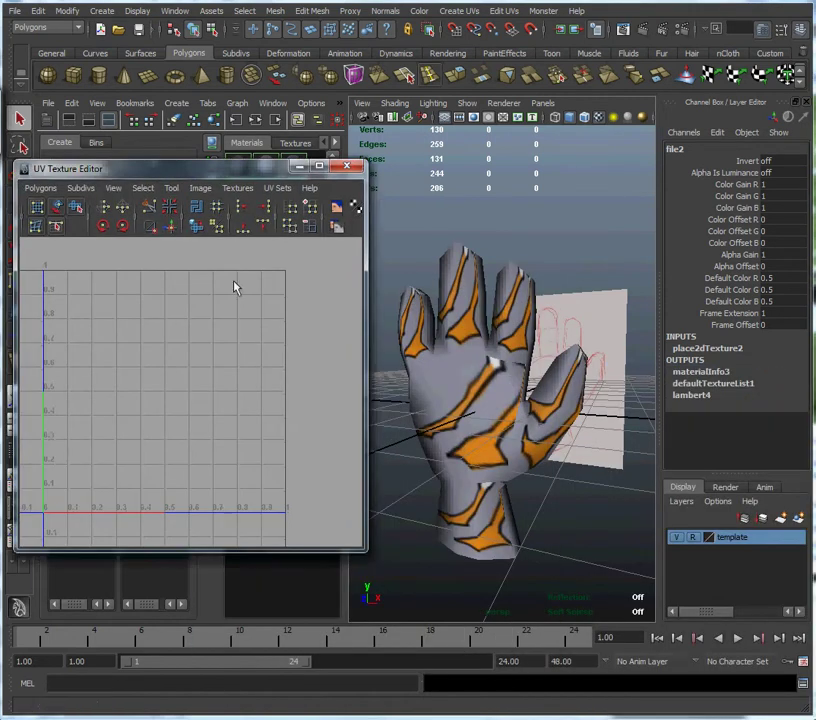
click(465, 357)
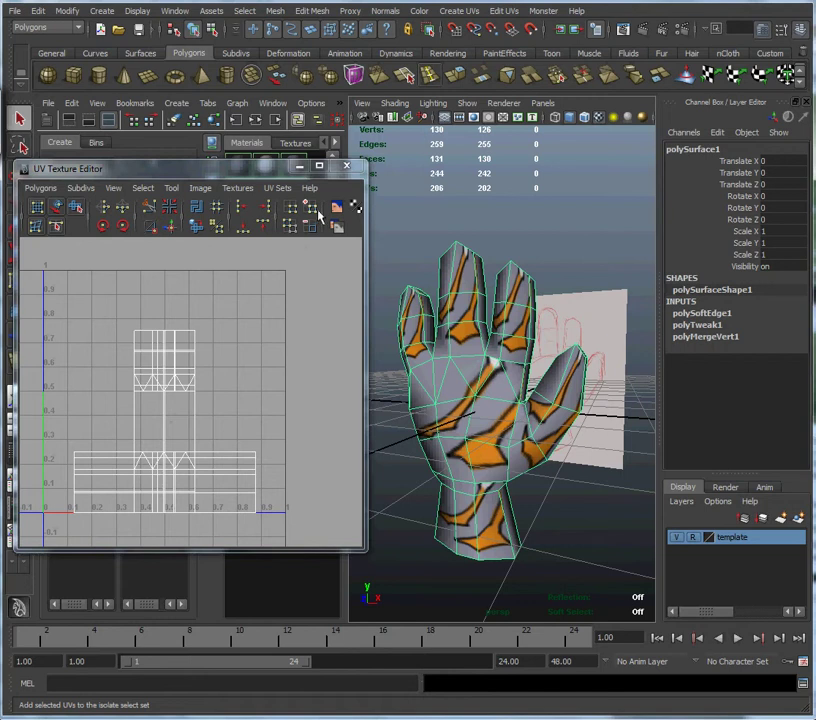
click(336, 207)
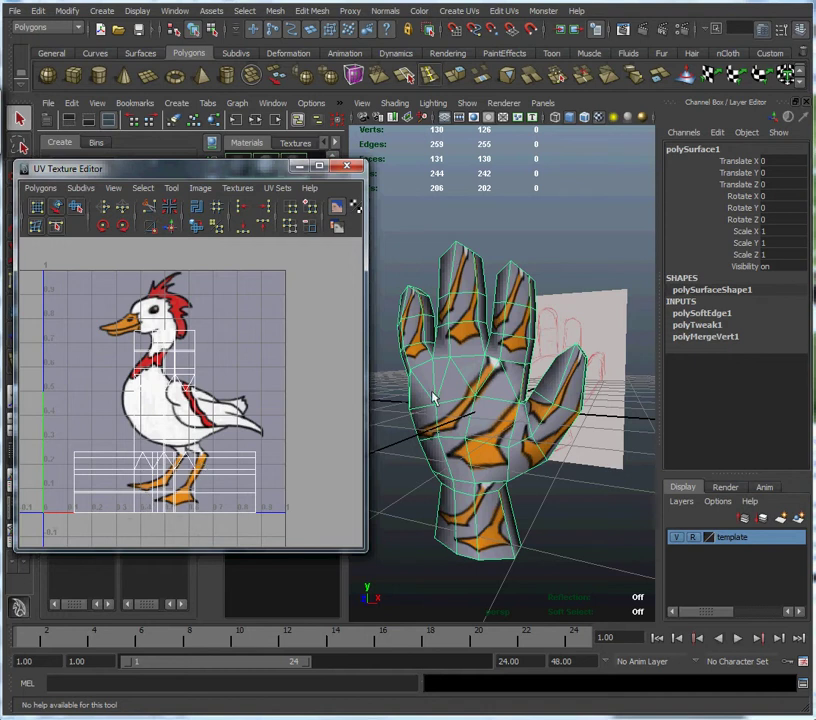
alt+drag(495, 397, 533, 487)
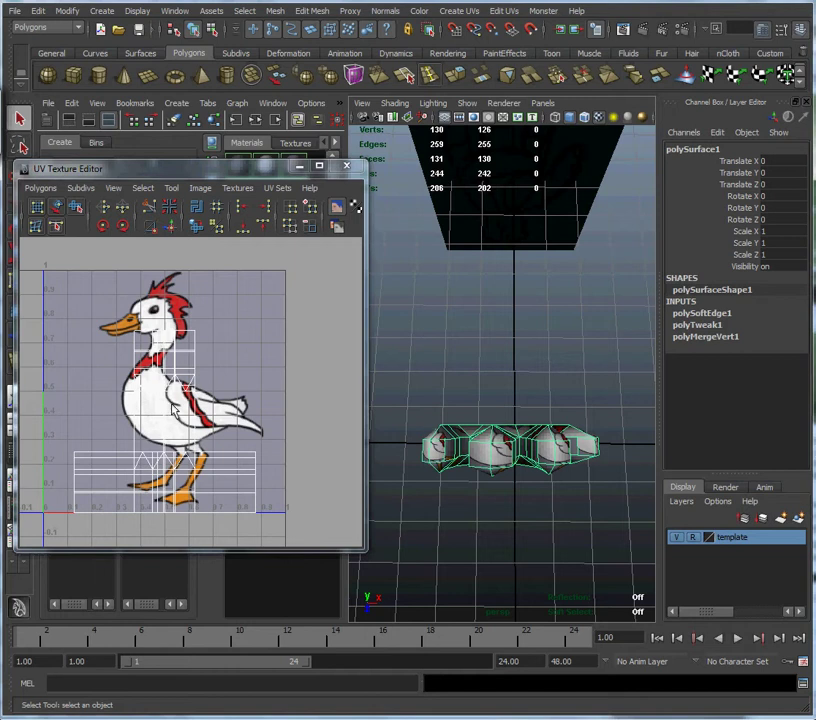
alt+drag(508, 461, 455, 374)
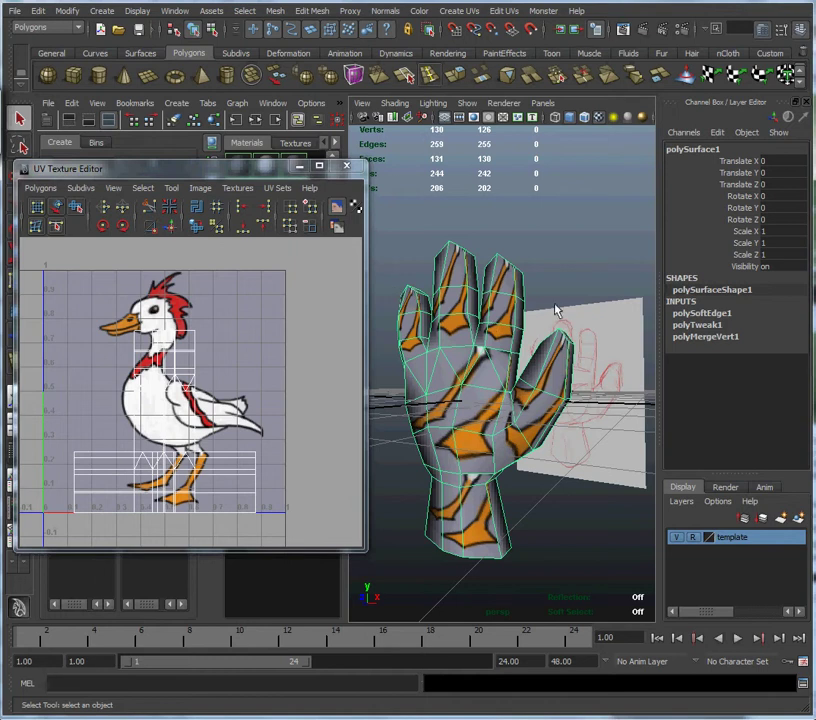
- Apply a planar mapping to the whole hand mesh and check the projection from the side
alt+right_drag(555, 304, 501, 299)
alt+drag(489, 323, 496, 364)
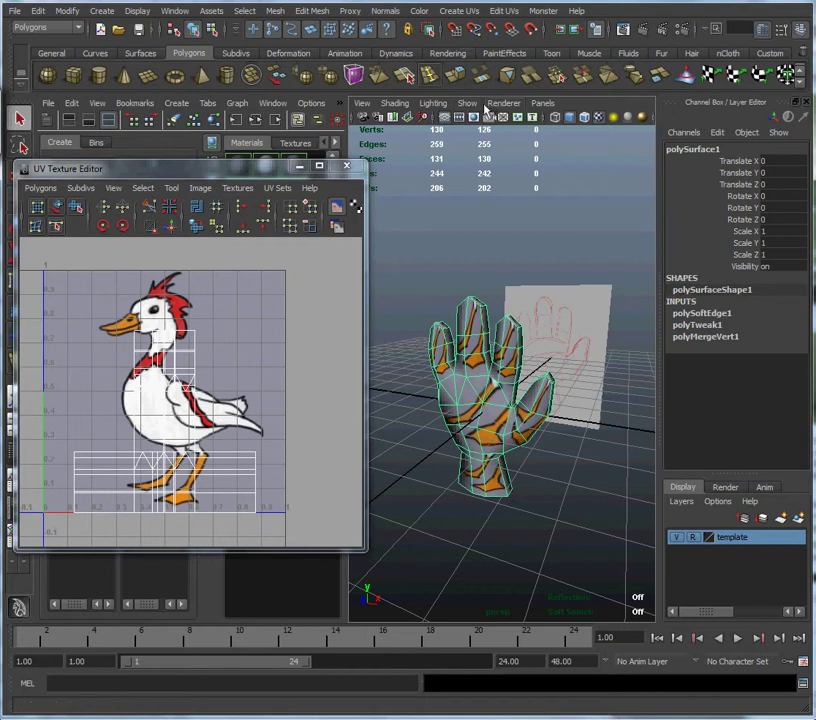
click(460, 13)
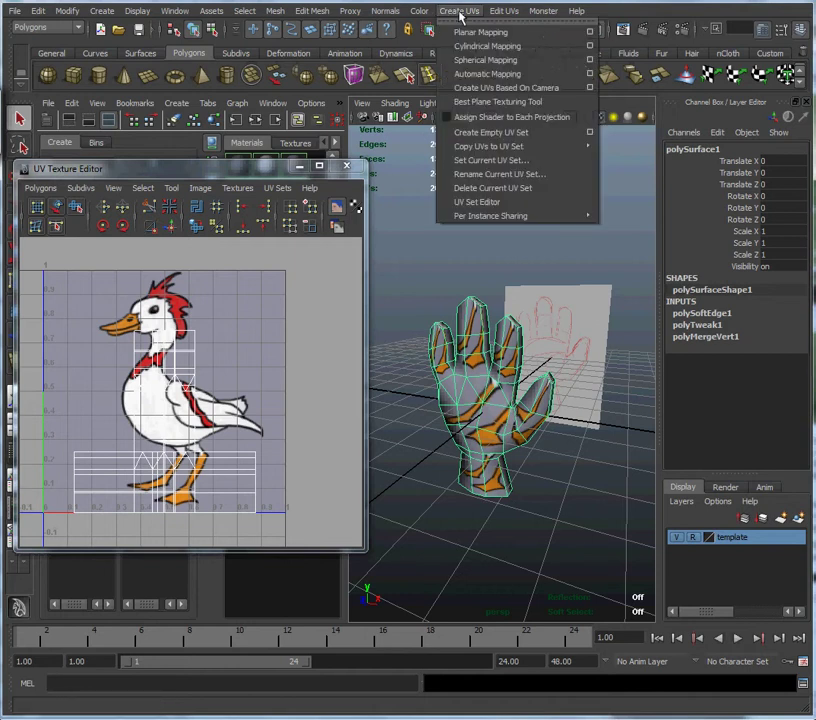
click(490, 37)
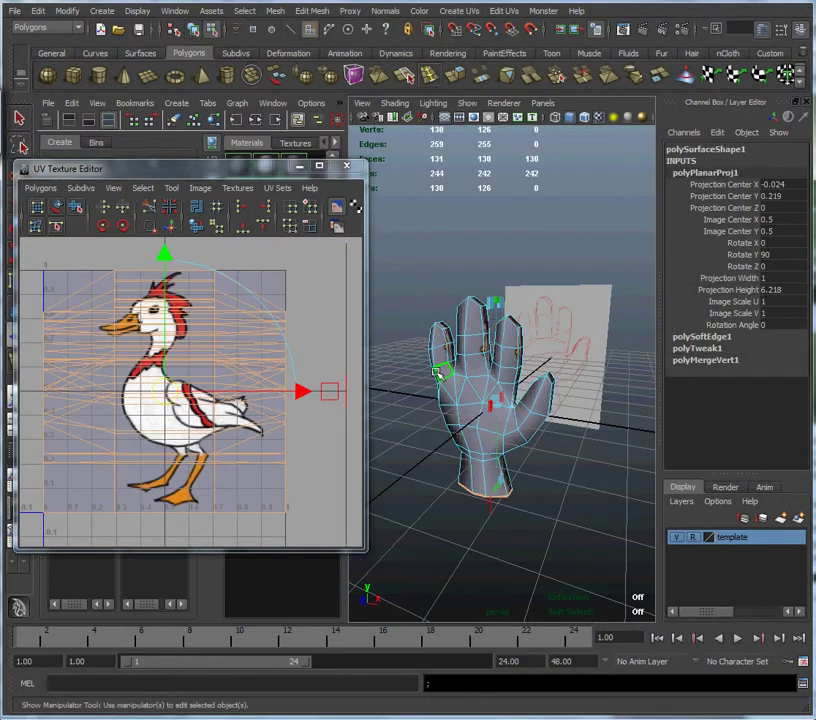
alt+drag(514, 400, 451, 412)
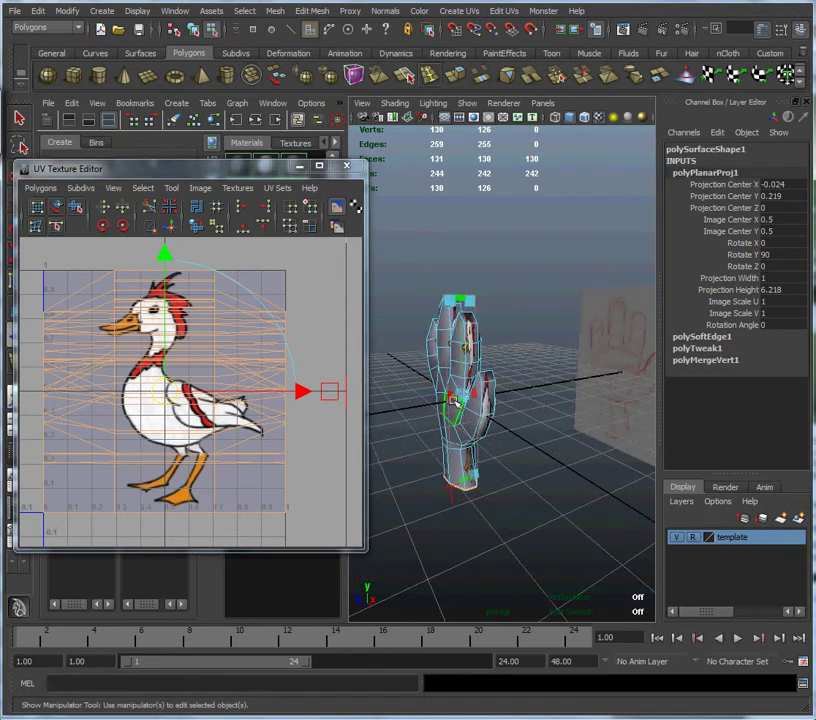
- Set the planar projection's Rotate Y to 0 and check its orientation on the front of the hand
alt+drag(503, 344, 515, 376)
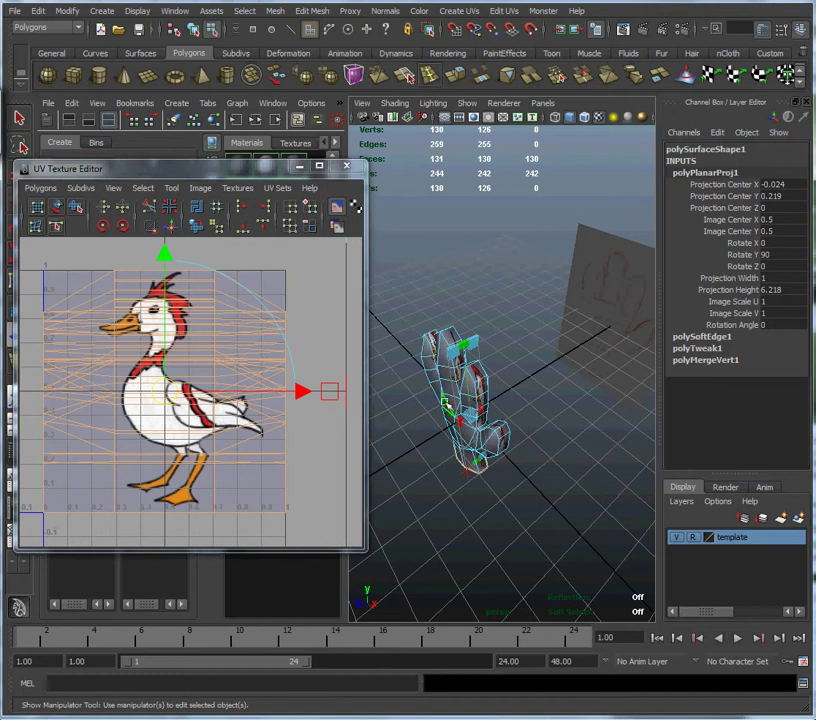
alt+drag(485, 470, 508, 463)
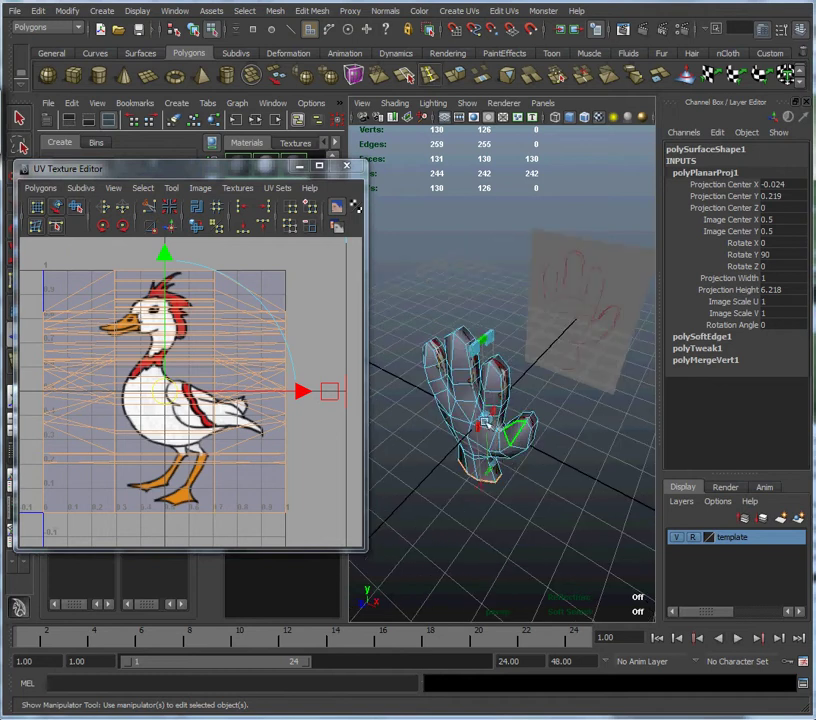
alt+drag(541, 392, 409, 351)
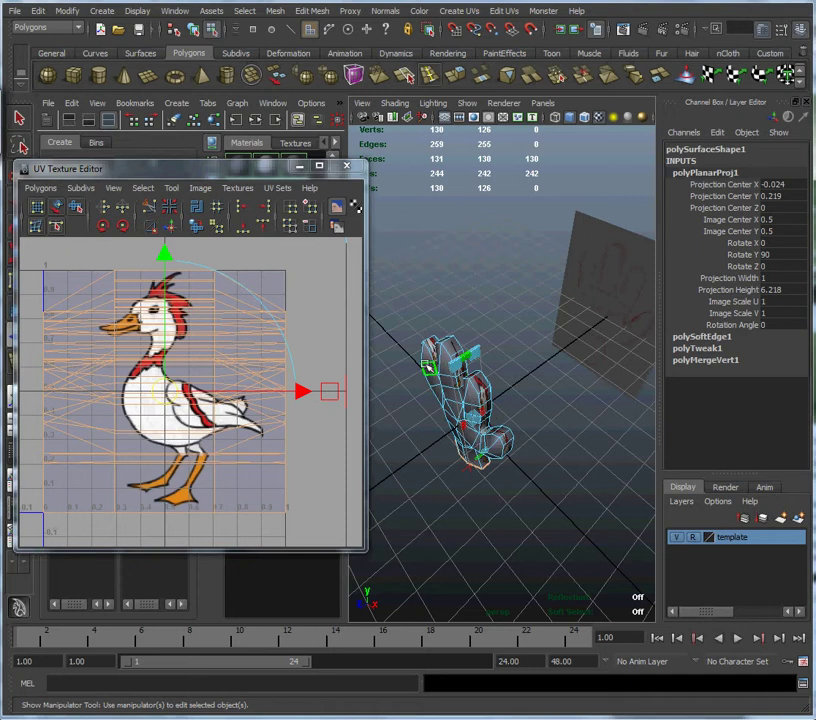
double_click(782, 257)
text(0)
key(Return)
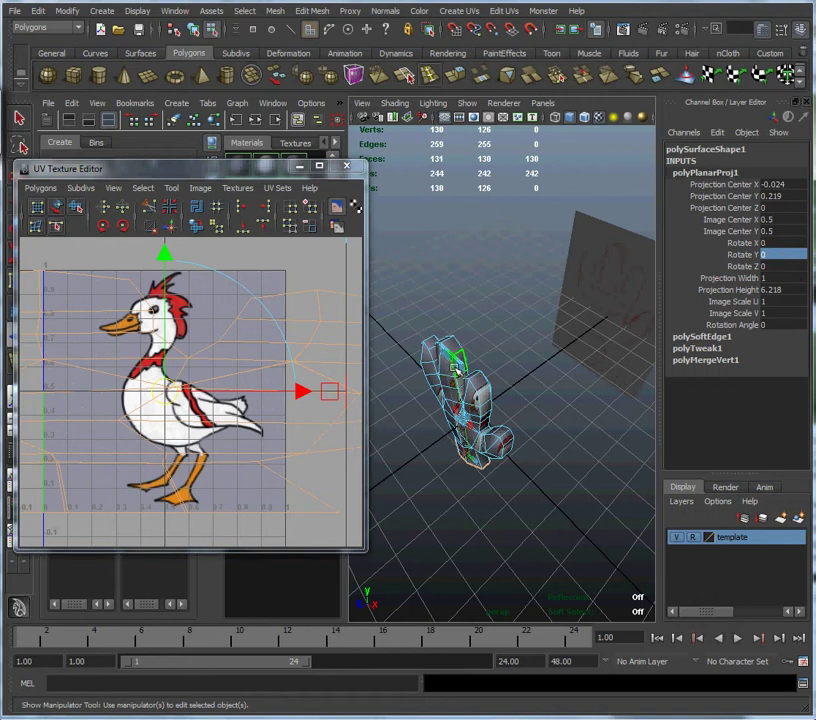
alt+drag(480, 350, 515, 321)
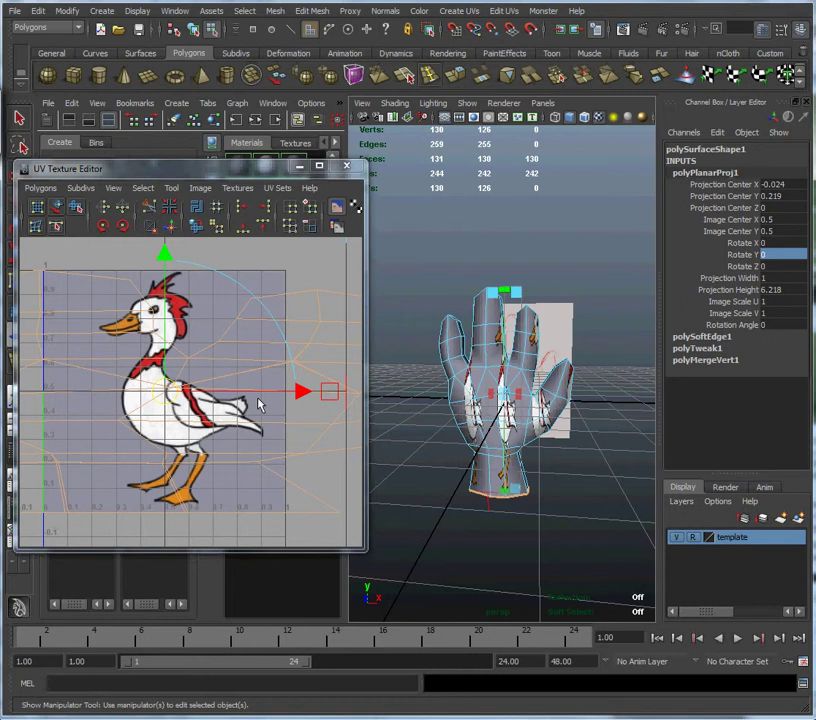
- Widen the planar projection to about 5.456 so the hand's UVs fit over the duck image
alt+right_drag(262, 380, 201, 386)
scroll(155, 403, down, 4)
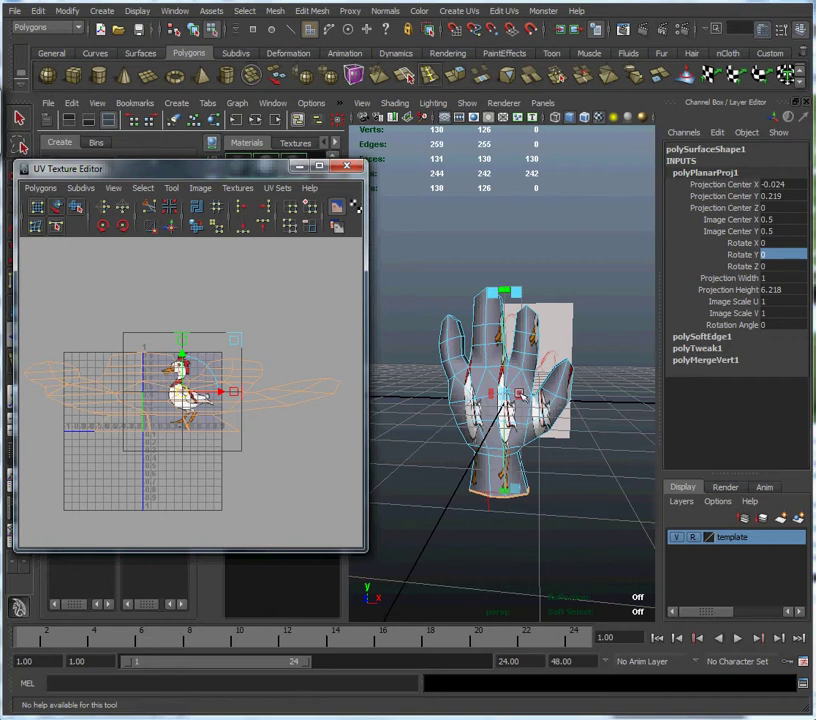
drag(522, 395, 599, 399)
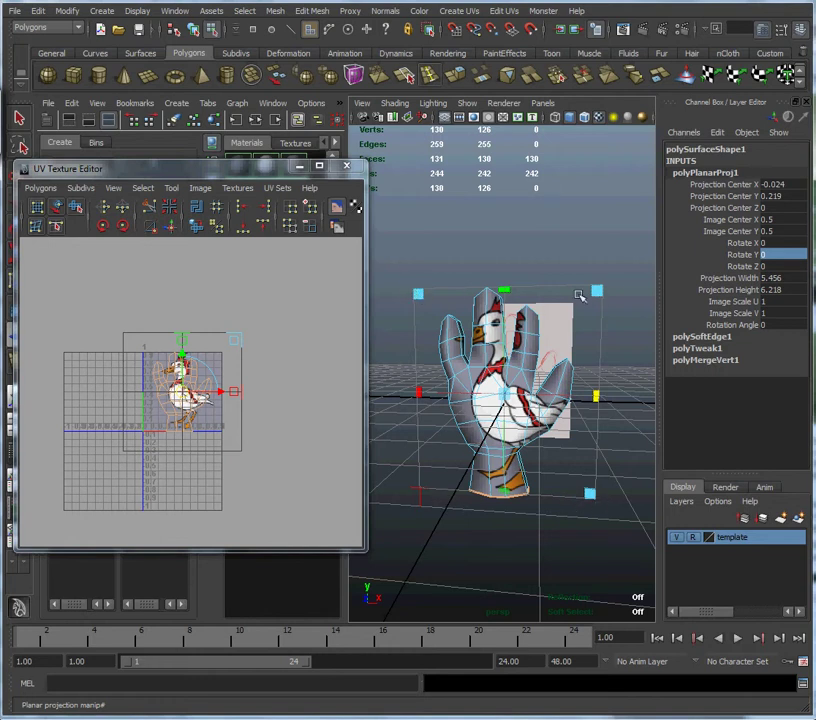
key(t)
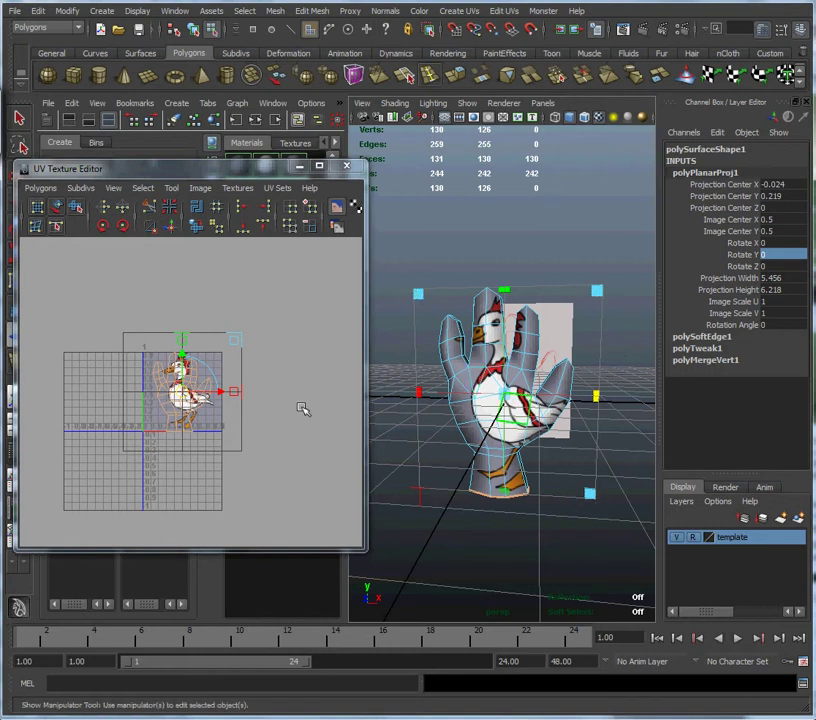
alt+right_drag(65, 370, 155, 480)
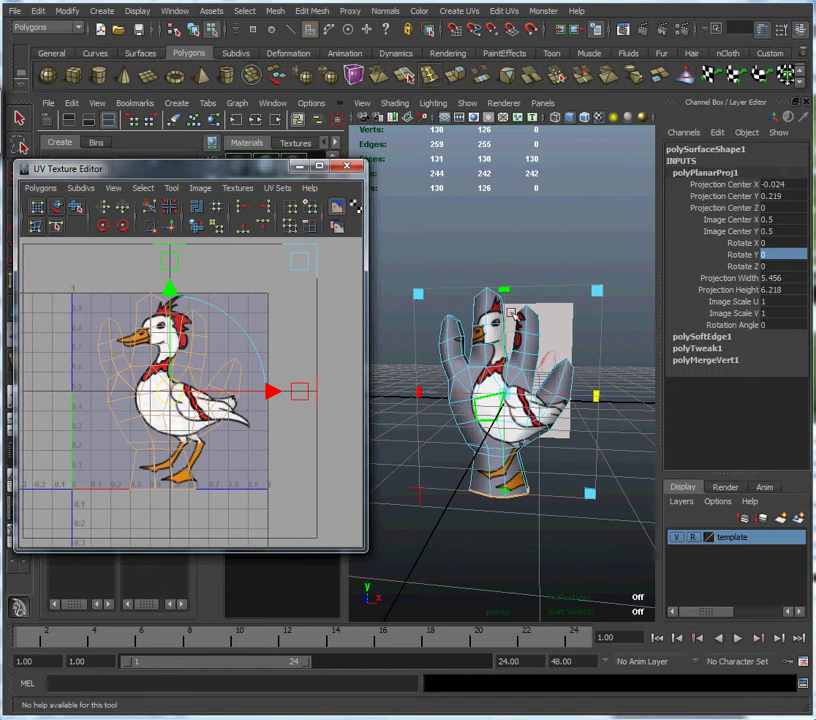
- Deselect the projection, hide the template layer and inspect the duck texture on the hand from several angles
click(503, 234)
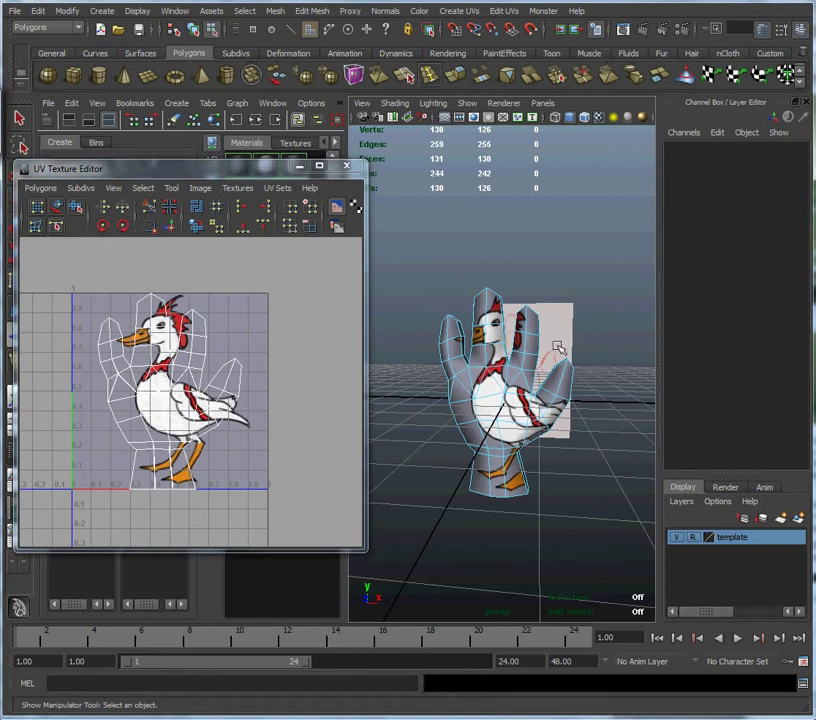
alt+drag(528, 333, 440, 337)
alt+right_drag(448, 320, 461, 355)
alt+drag(495, 425, 470, 379)
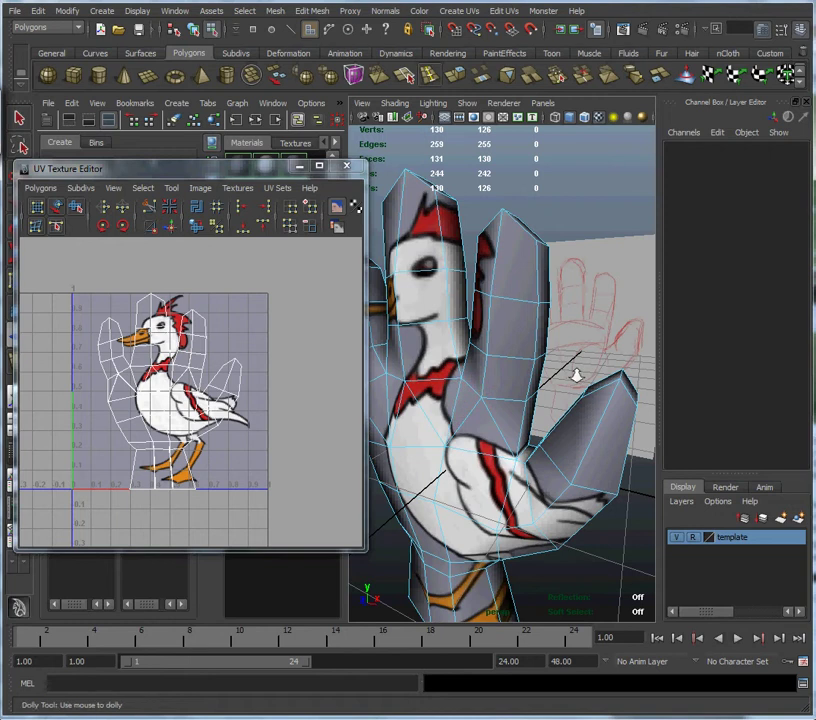
alt+right_drag(575, 373, 526, 368)
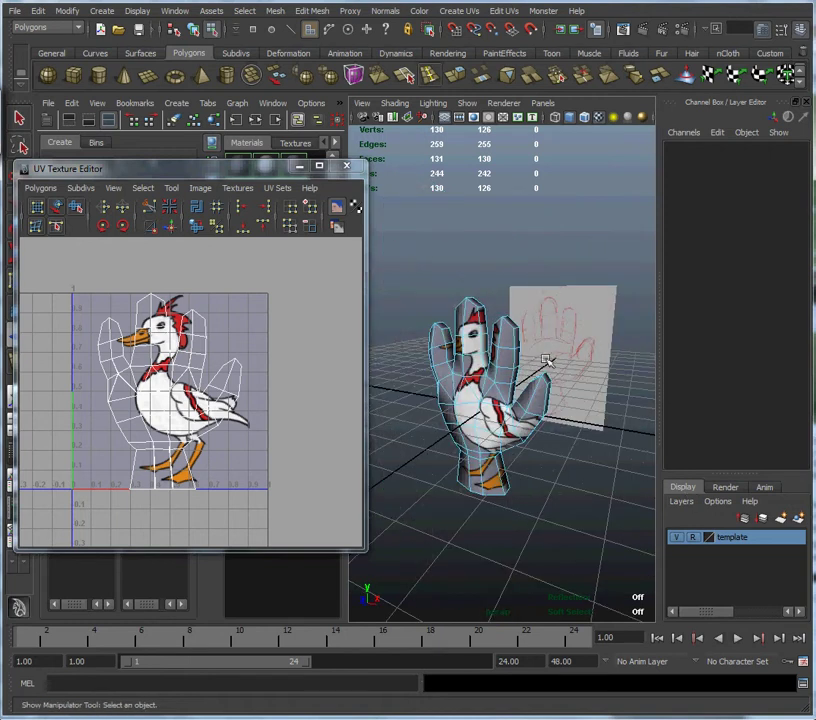
click(679, 538)
alt+drag(562, 397, 520, 385)
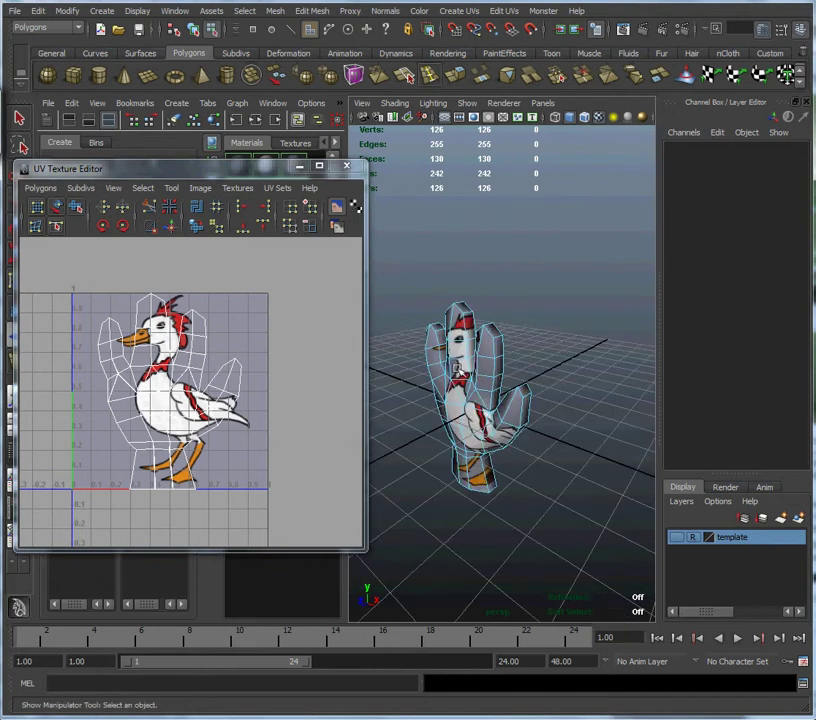
alt+drag(486, 369, 445, 351)
alt+right_drag(445, 351, 497, 370)
alt+drag(453, 365, 579, 324)
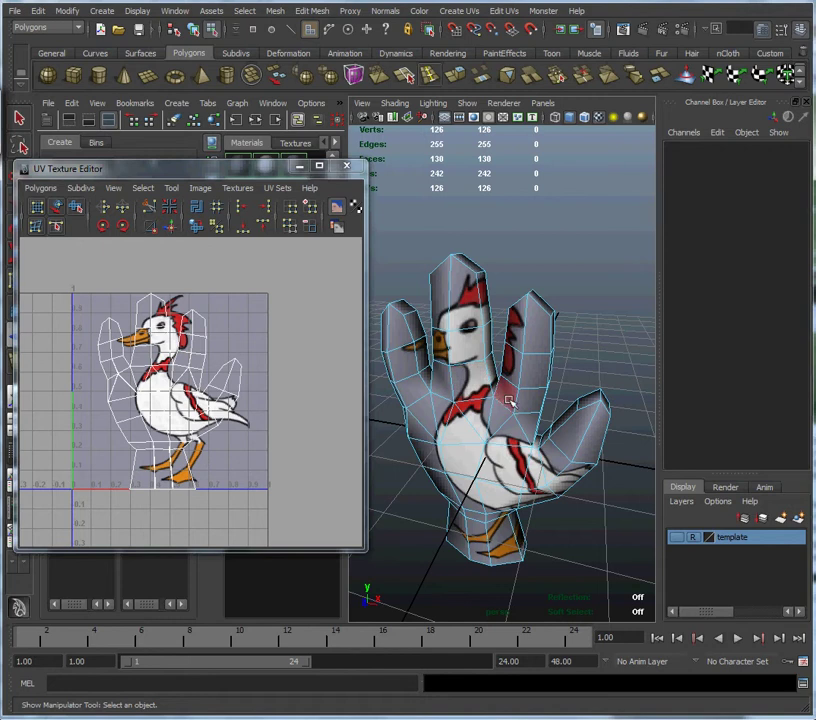
alt+drag(501, 402, 516, 360)
- Switch to edge selection and select the seam edges from the wrist up the outer side of the palm
right_drag(516, 361, 517, 328)
mouse_move(432, 430)
alt+right_down()
mouse_move(470, 420)
mouse_move(446, 419)
alt+right_up()
alt+drag(459, 416, 504, 413)
alt+middle_drag(509, 402, 446, 340)
alt+right_drag(441, 388, 469, 399)
alt+drag(471, 402, 493, 400)
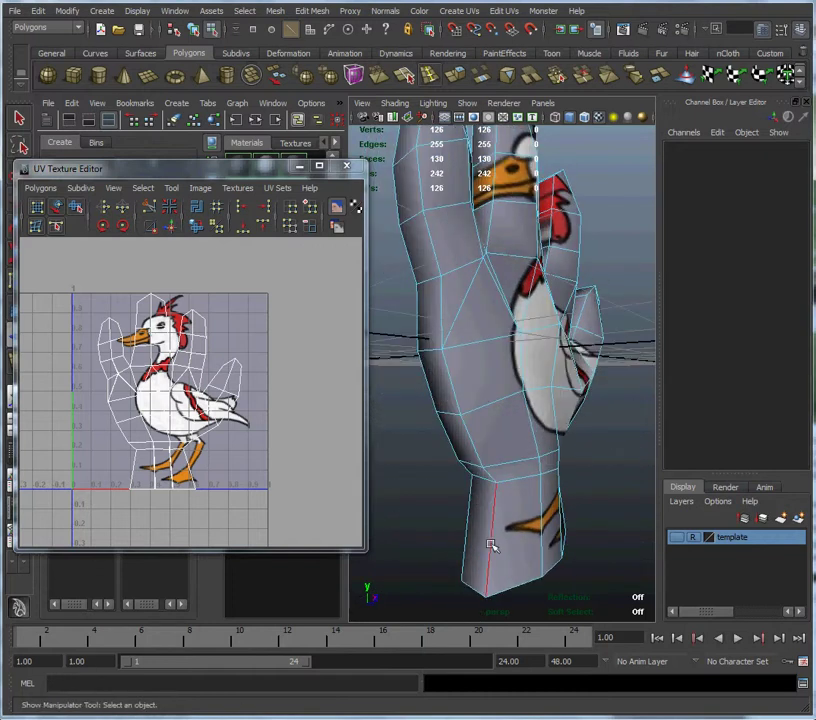
click(530, 500)
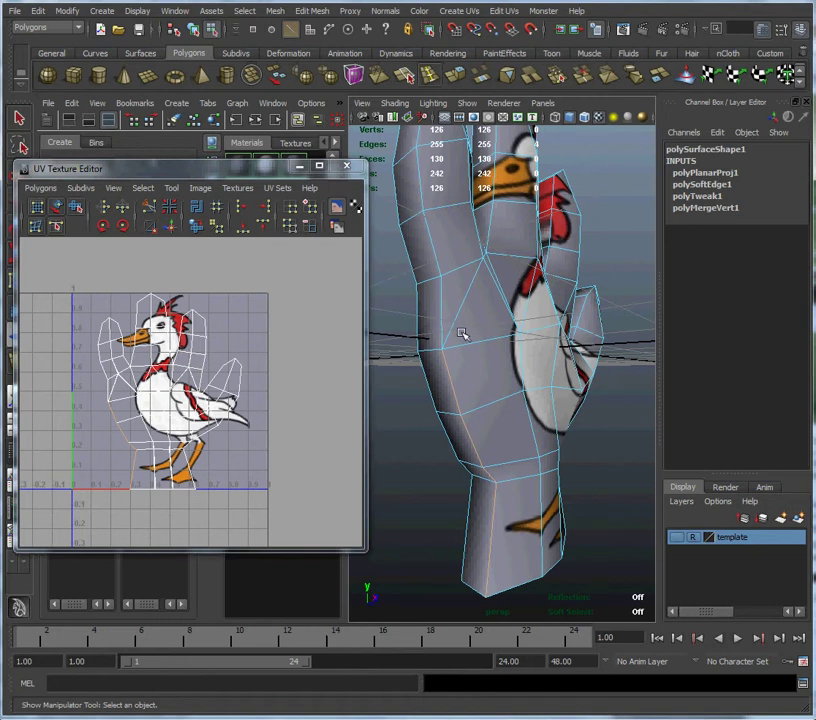
alt+drag(470, 330, 497, 397)
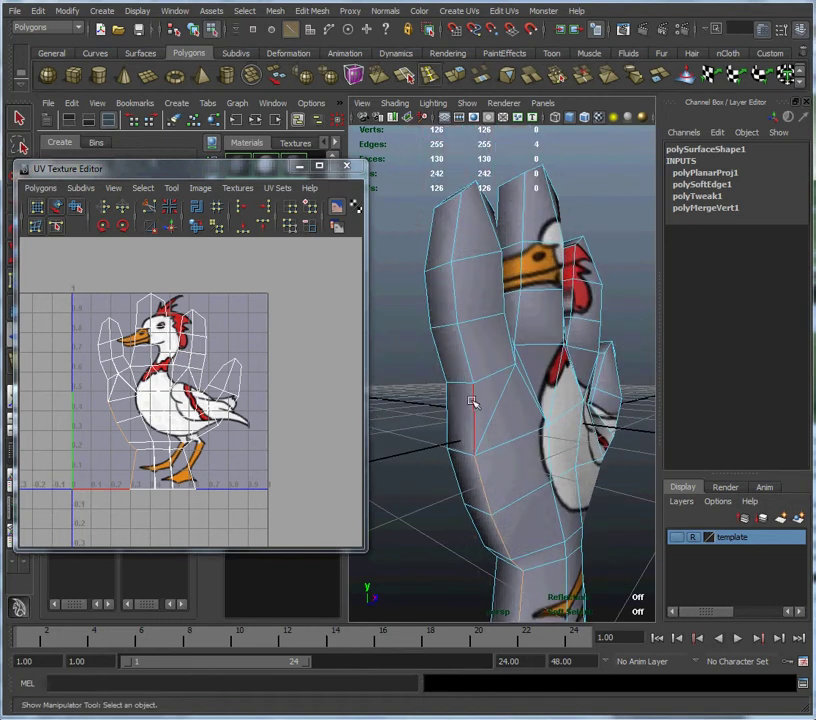
- Extend the seam selection up the outer side of the little finger and over its tip
double_click(472, 401)
alt+drag(481, 248, 479, 297)
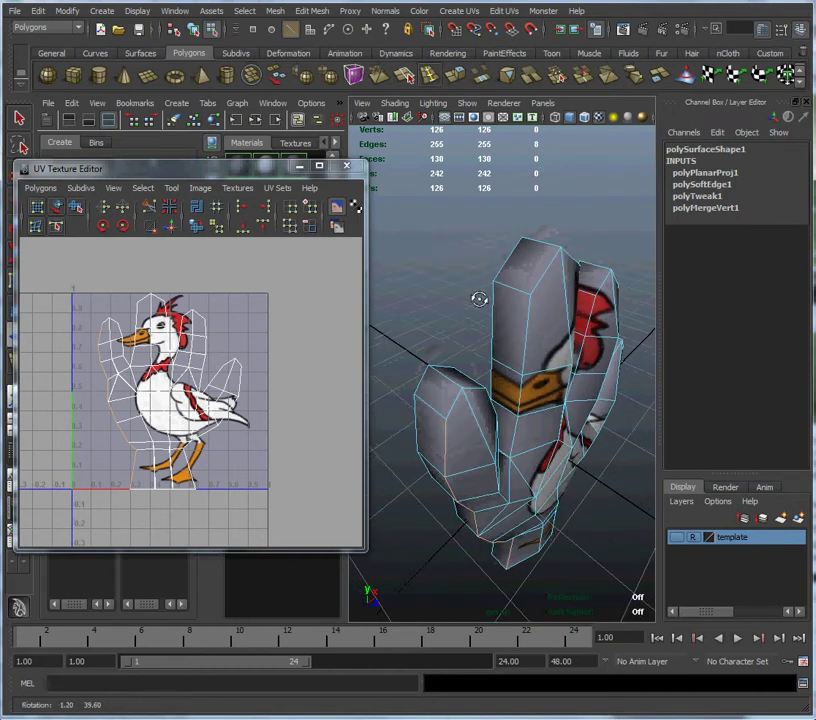
shift+click(454, 404)
alt+drag(525, 417, 450, 417)
alt+middle_drag(450, 417, 531, 388)
scroll(531, 388, down, 4)
key(f)
mouse_move(526, 392)
alt+mouse_down()
mouse_move(541, 403)
mouse_move(519, 397)
alt+mouse_up()
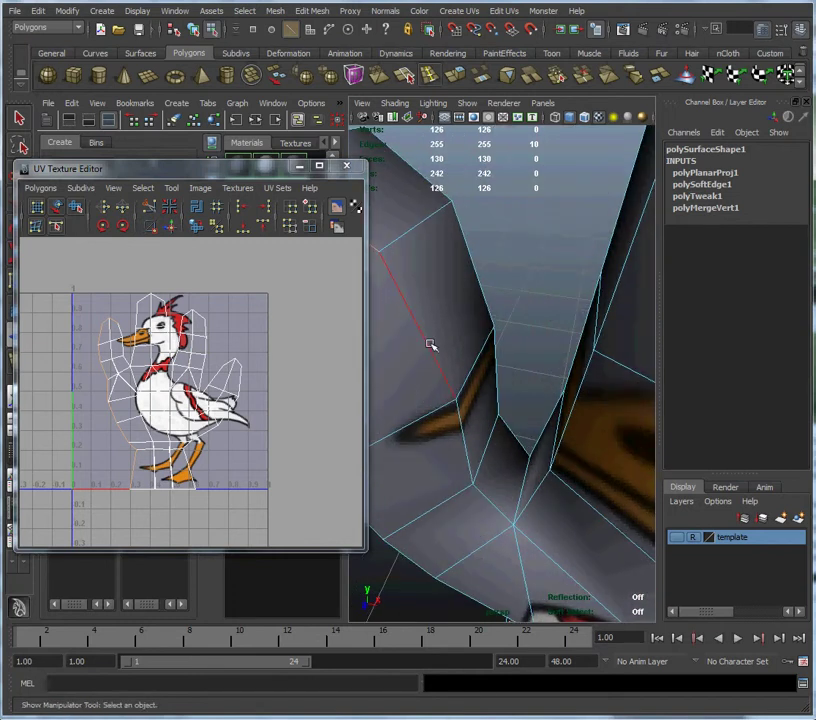
- Add the edges down the inner side of the little finger to the gap beside the tallest finger
shift+click(425, 343)
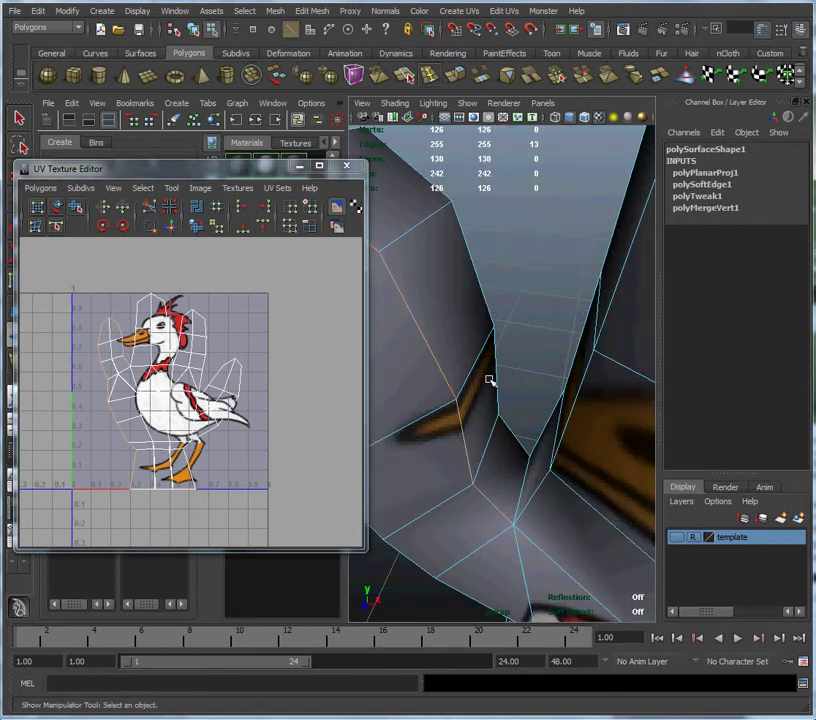
alt+drag(476, 383, 494, 375)
alt+middle_drag(509, 362, 499, 361)
alt+drag(485, 385, 492, 382)
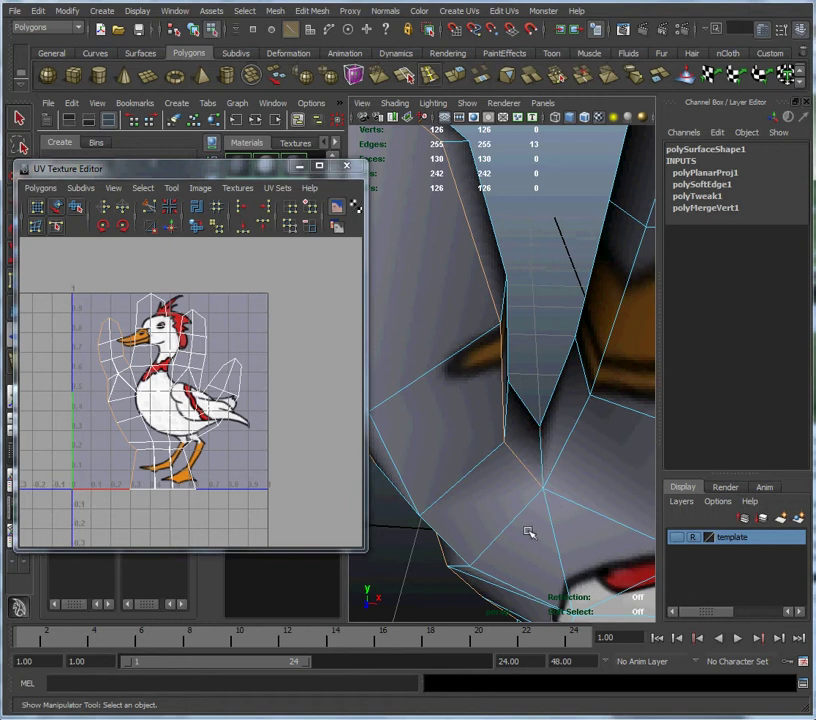
- Continue the seam selection up the near side of the tallest finger and across its tip
shift+double_click(560, 460)
alt+middle_drag(561, 395, 493, 430)
alt+drag(493, 430, 547, 405)
alt+right_drag(566, 389, 490, 384)
alt+drag(515, 392, 525, 388)
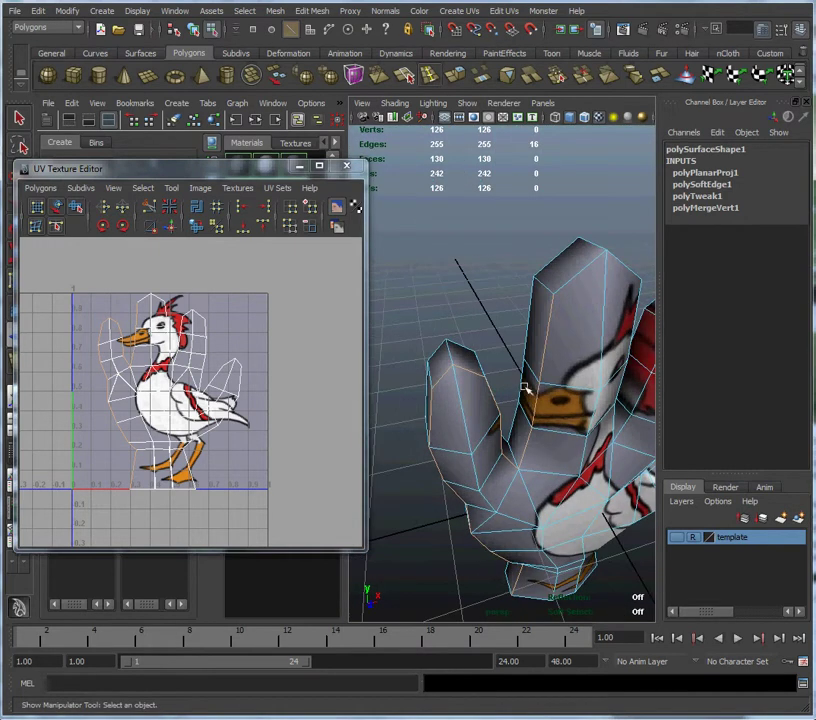
shift+click(567, 284)
alt+drag(566, 297, 512, 370)
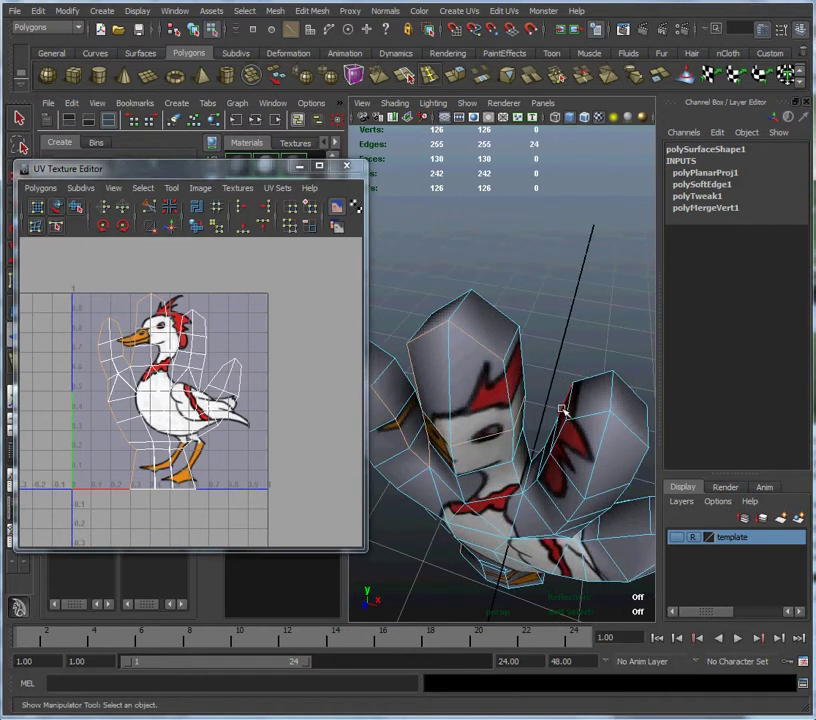
- Undo the last edge selection, then select the seam down the tallest finger's other side and up the next finger
key(ctrl+z)
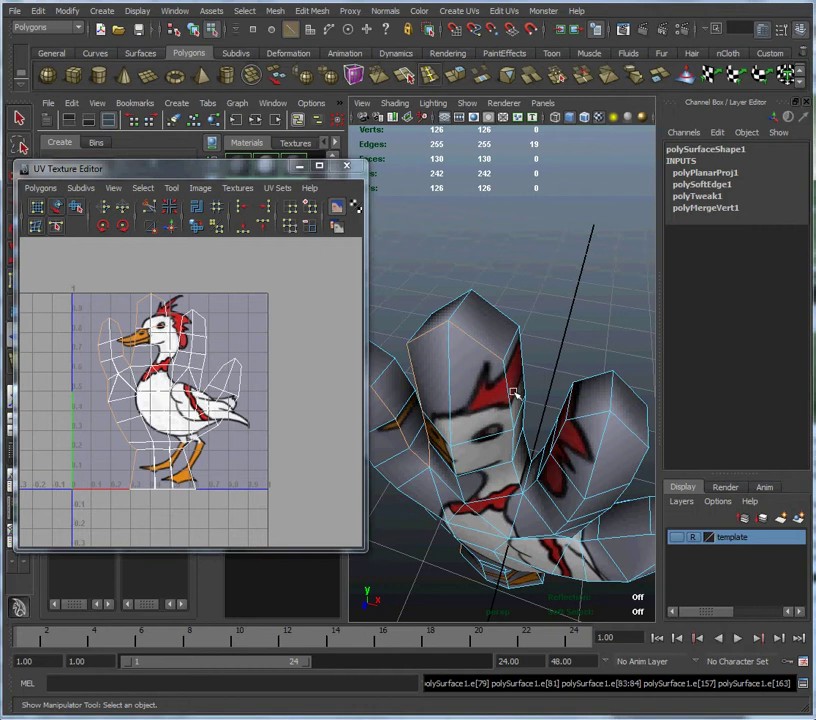
shift+double_click(506, 391)
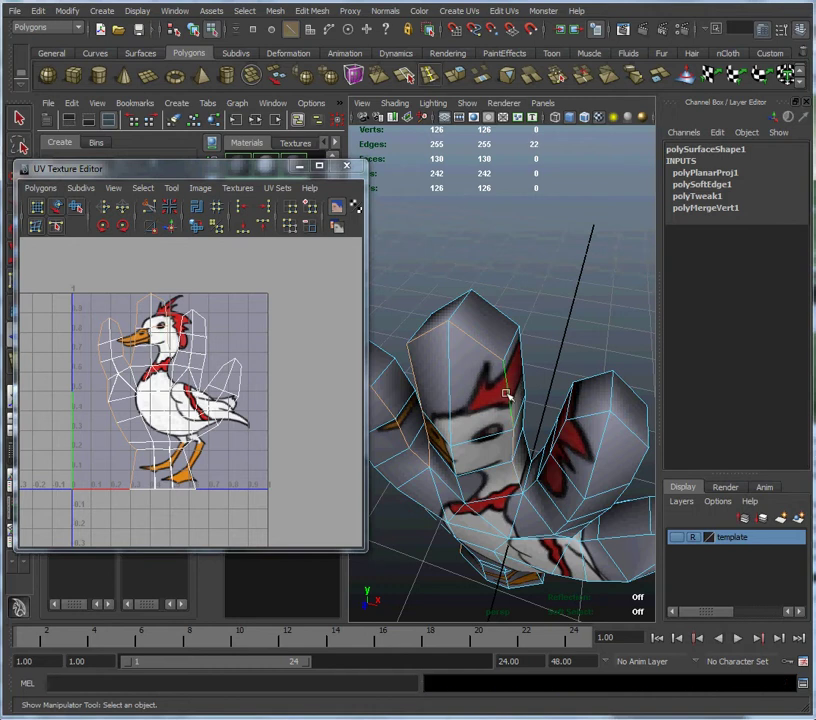
alt+drag(504, 396, 516, 441)
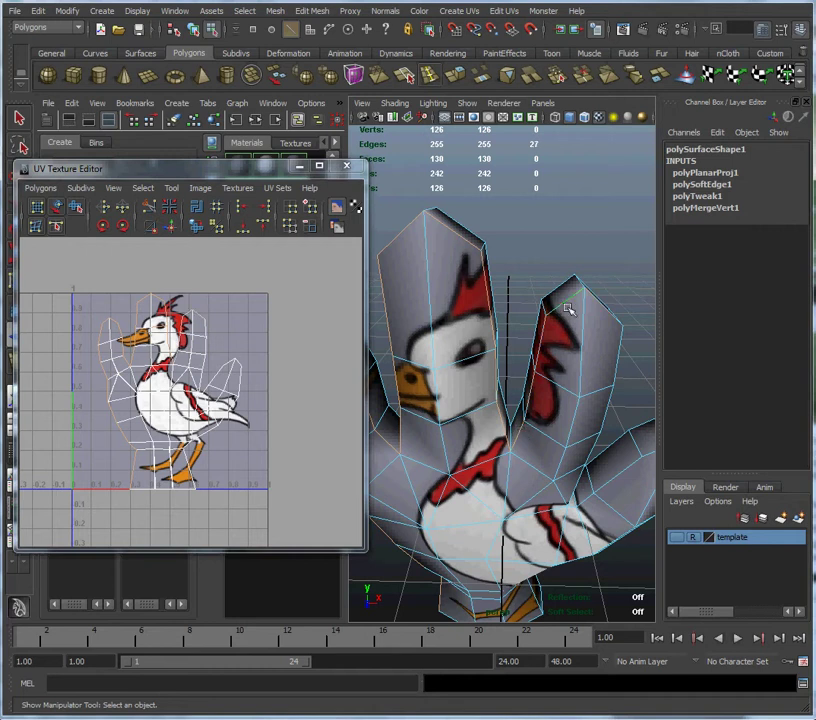
alt+drag(576, 317, 539, 342)
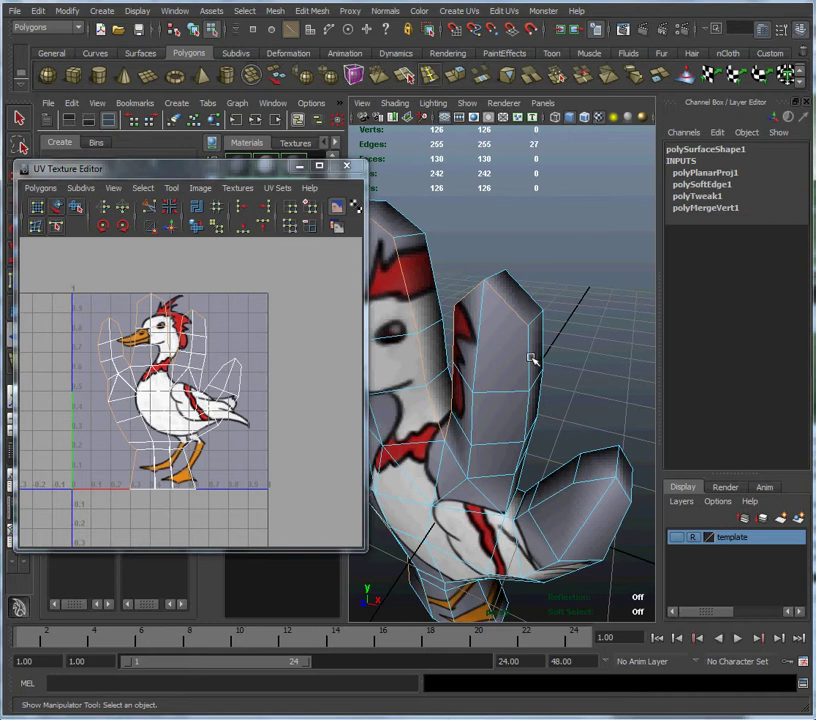
- Complete the seam selection down the last finger's far side, around the thumb and down the wrist
shift+double_click(529, 356)
alt+drag(492, 460, 558, 383)
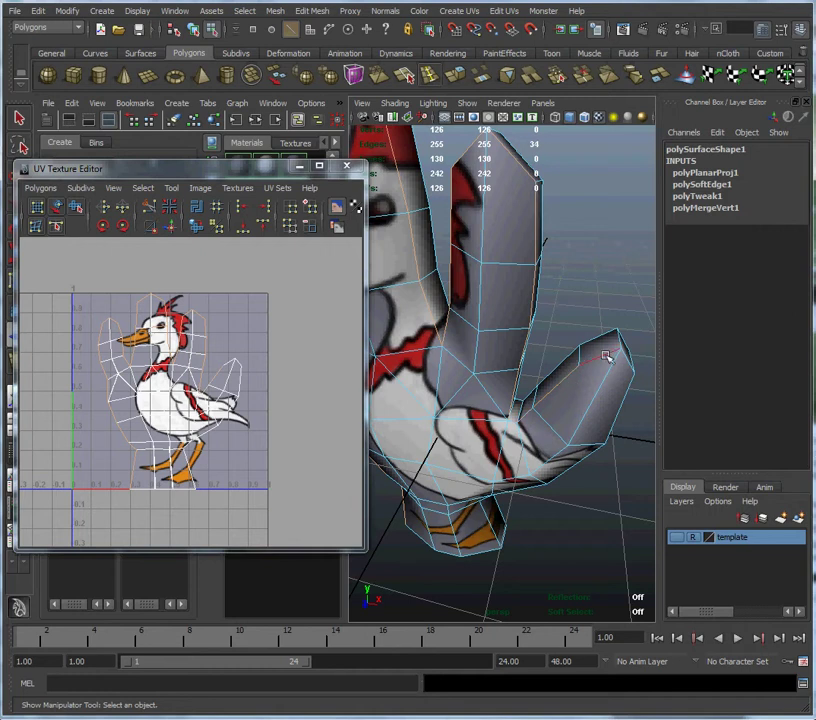
alt+drag(592, 428, 548, 368)
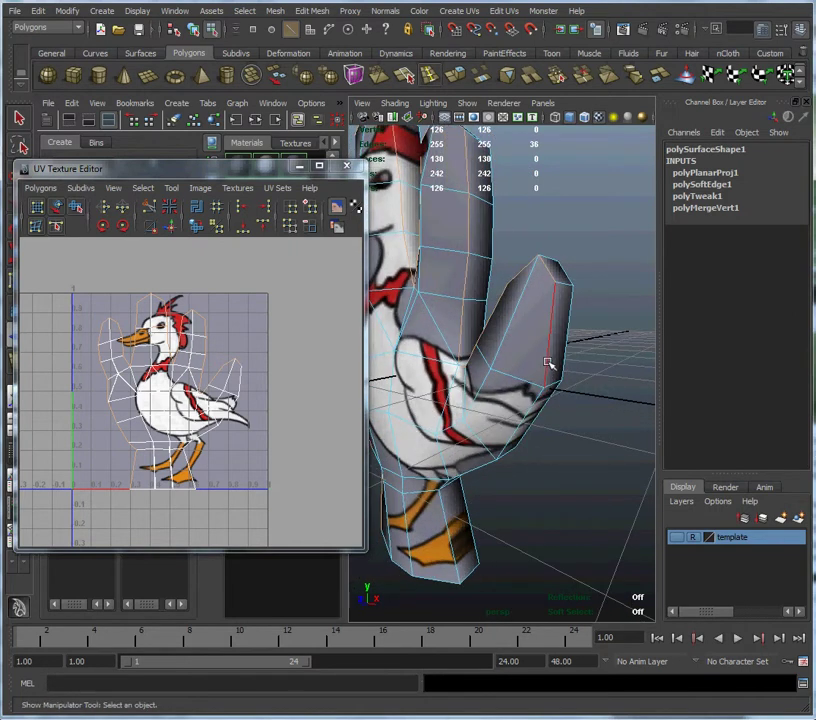
alt+drag(519, 437, 488, 539)
shift+click(447, 505)
- Cut the hand's UVs along the selected seam edges
alt+drag(423, 492, 546, 502)
alt+right_drag(546, 502, 512, 474)
alt+drag(541, 434, 531, 398)
alt+right_drag(530, 397, 529, 413)
alt+drag(529, 412, 585, 479)
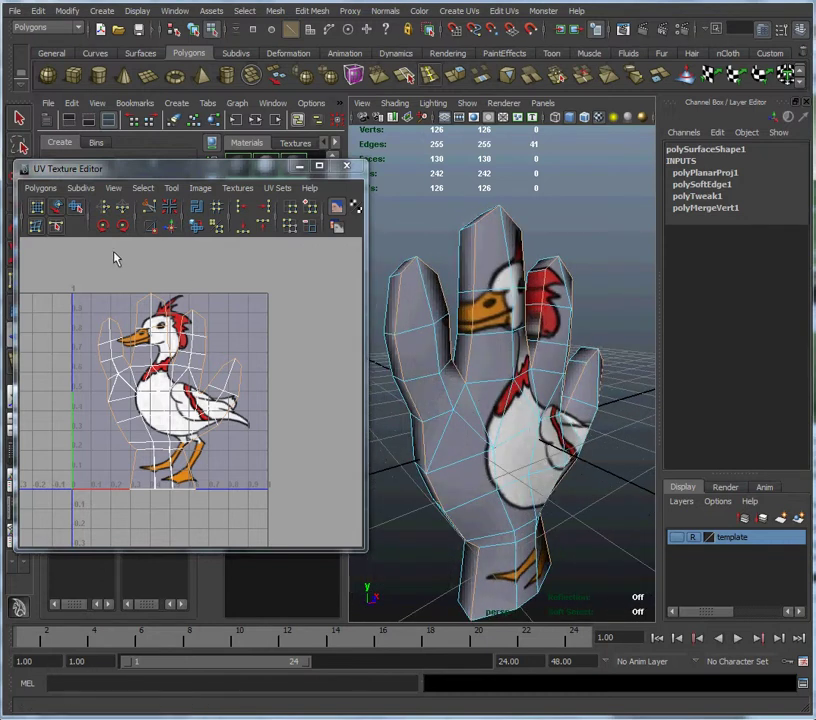
click(42, 189)
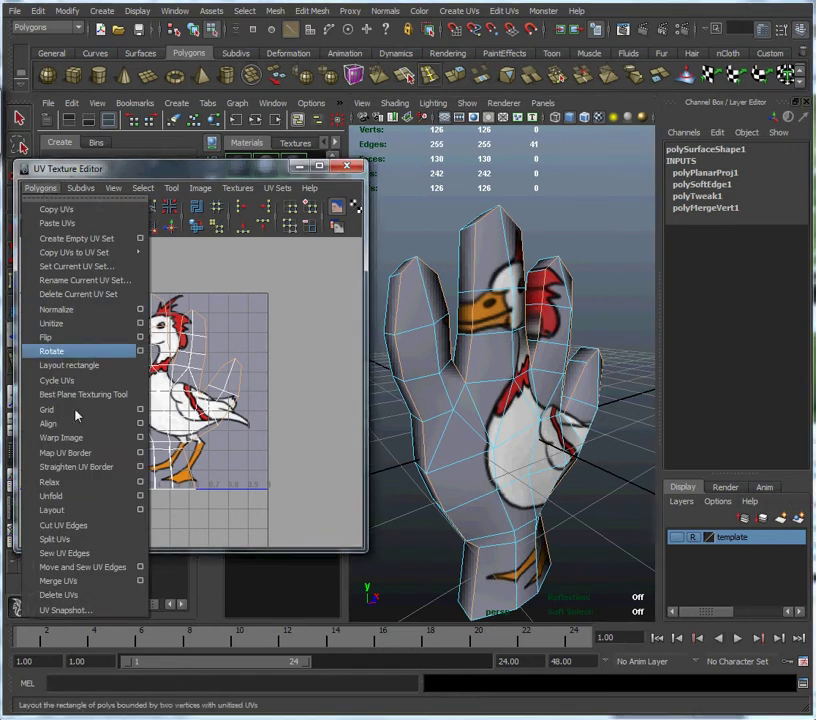
click(109, 528)
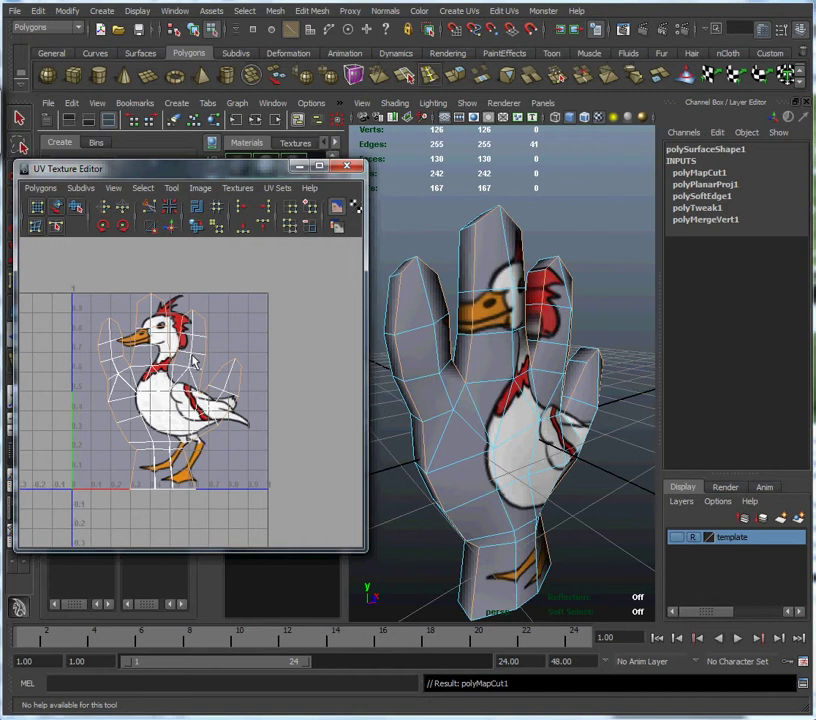
- Switch to UV selection, select all UVs of one cut shell and check which half of the hand they cover
right_drag(192, 354, 251, 334)
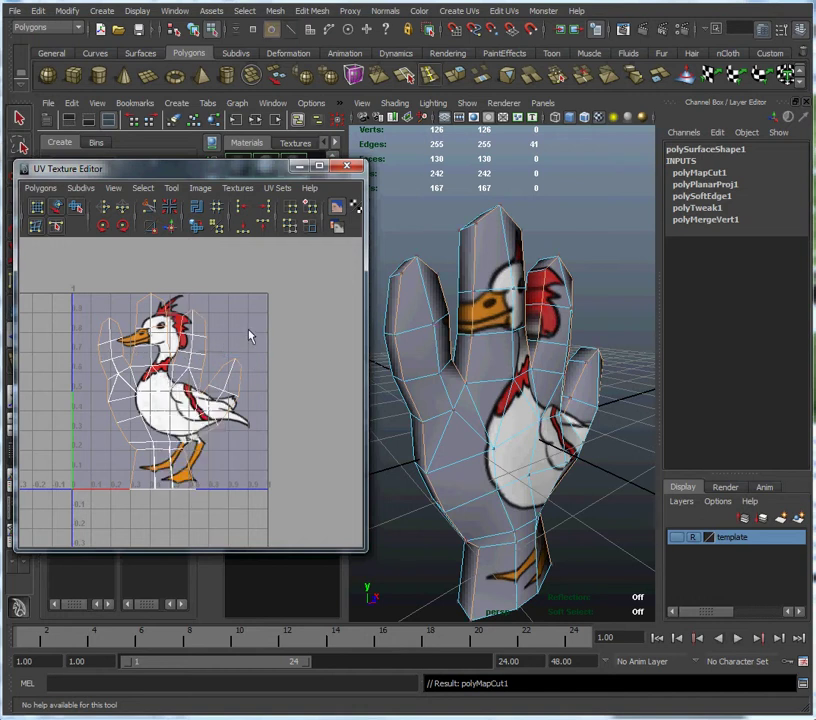
click(139, 399)
right_drag(139, 399, 245, 535)
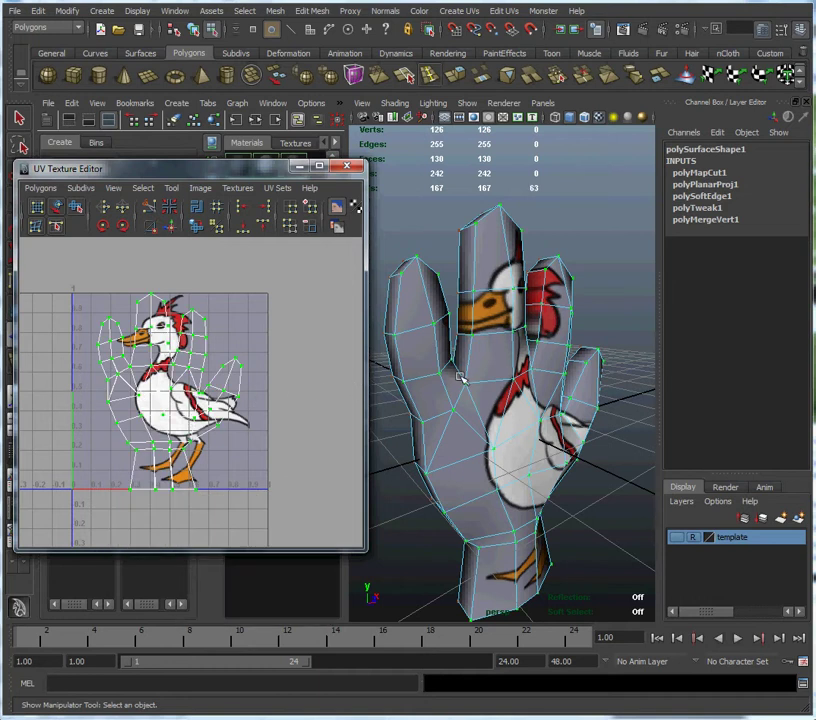
alt+right_drag(563, 349, 503, 350)
mouse_move(503, 350)
alt+mouse_down()
mouse_move(515, 358)
mouse_move(512, 368)
alt+mouse_up()
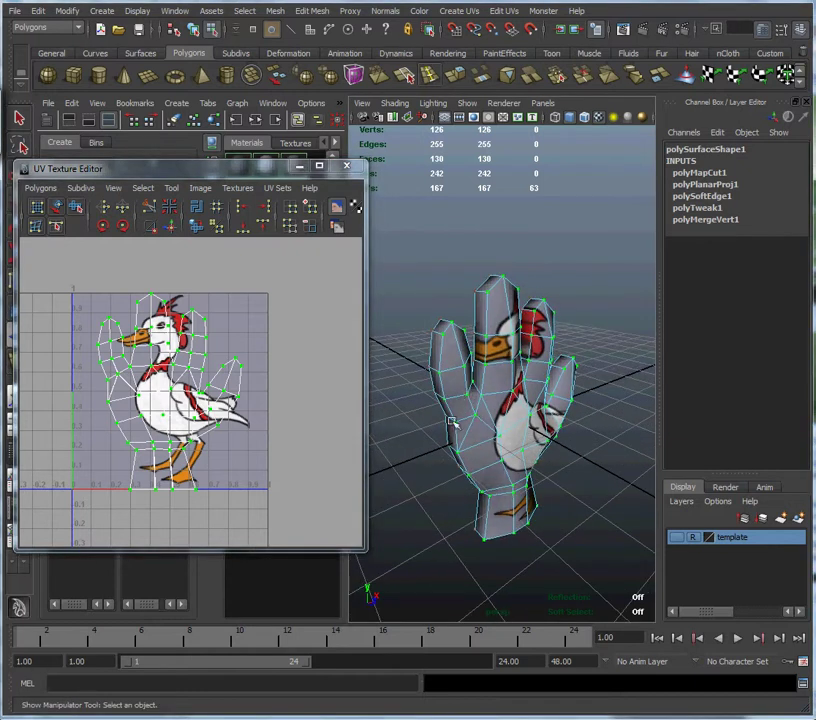
- Hide the texture image behind the UVs and move the selected shell out of the 0–1 square, beside the other shell
alt+drag(489, 535, 470, 400)
alt+right_drag(254, 405, 206, 409)
alt+middle_drag(206, 409, 166, 443)
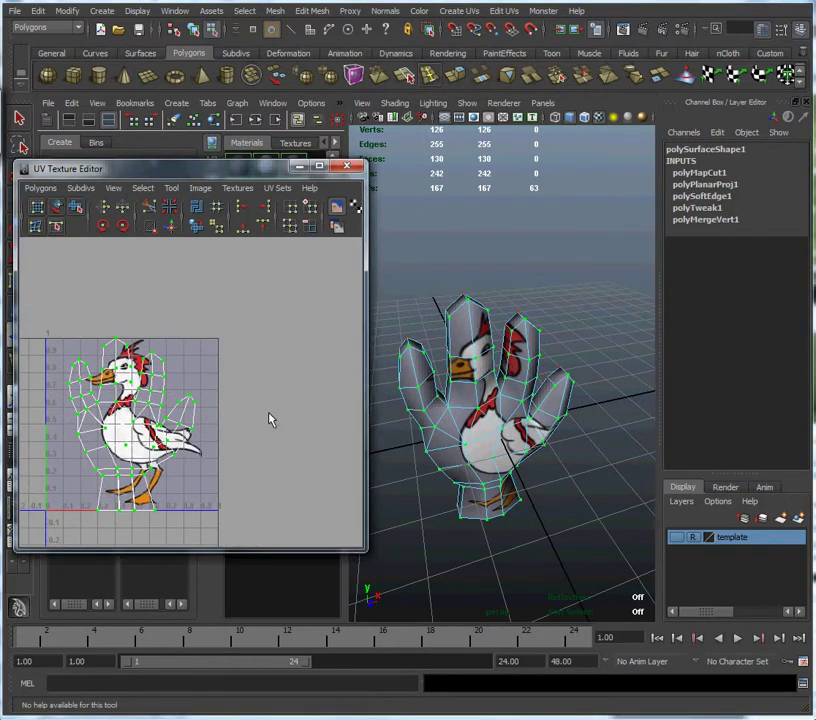
key(w)
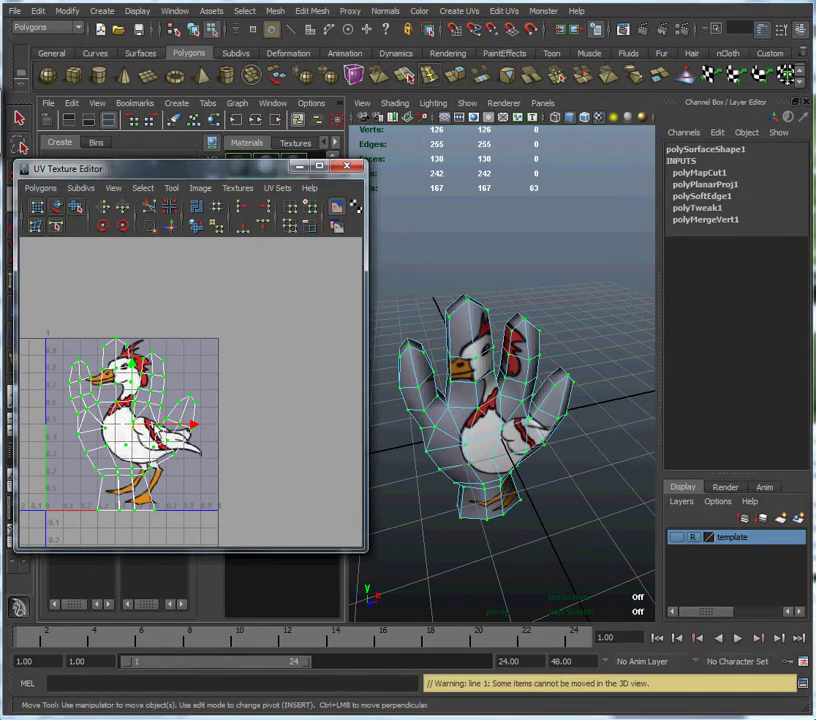
click(337, 208)
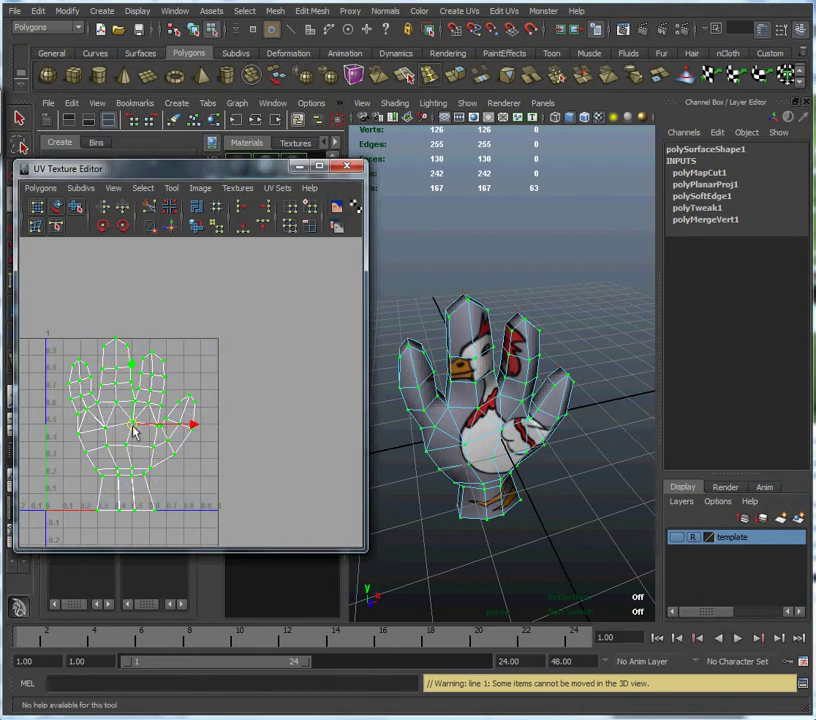
drag(133, 428, 295, 427)
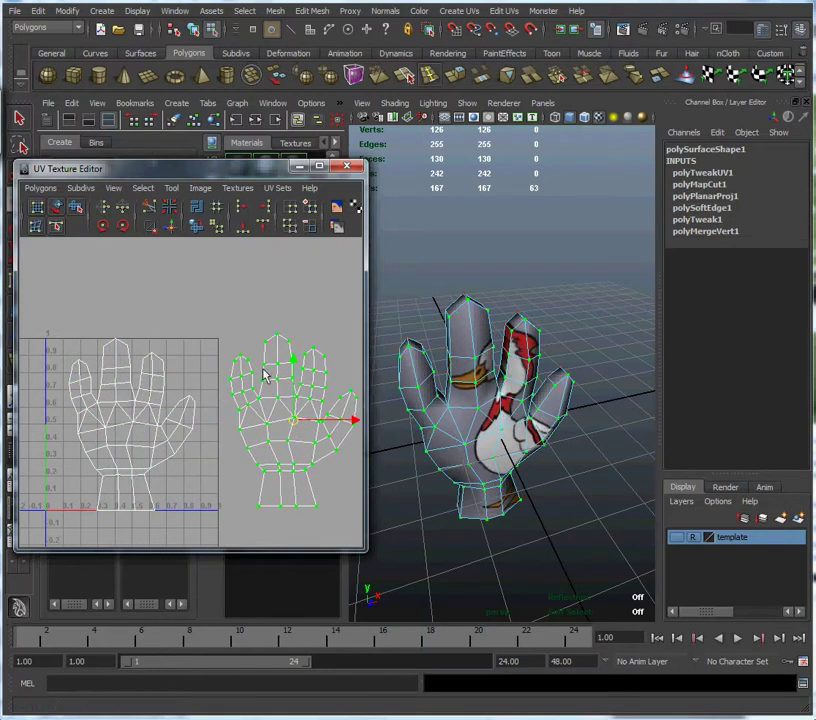
- Select the finger UVs of each shell in turn and compare which side of the hand they belong to
click(229, 323)
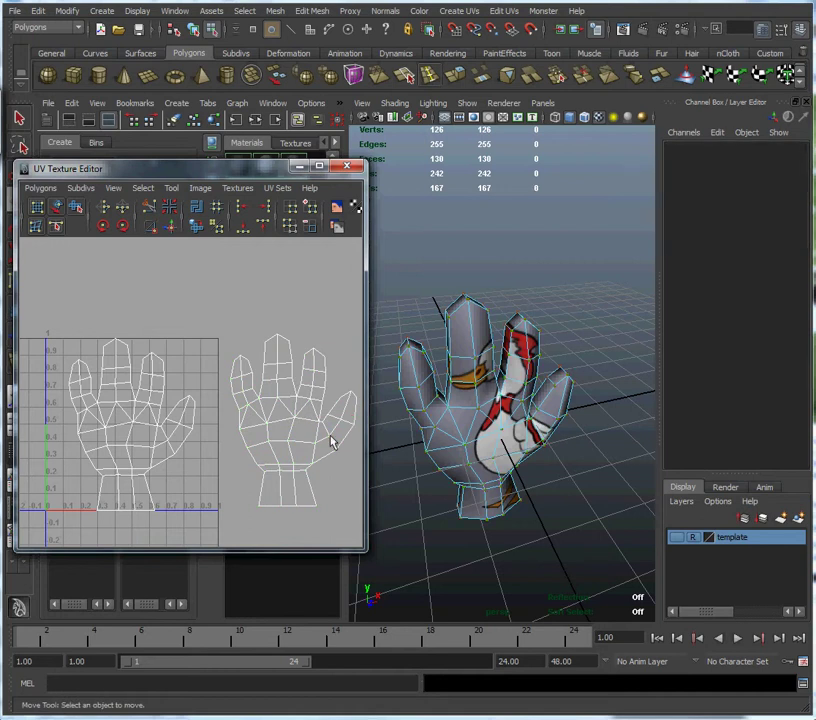
drag(222, 319, 329, 445)
alt+drag(463, 406, 502, 408)
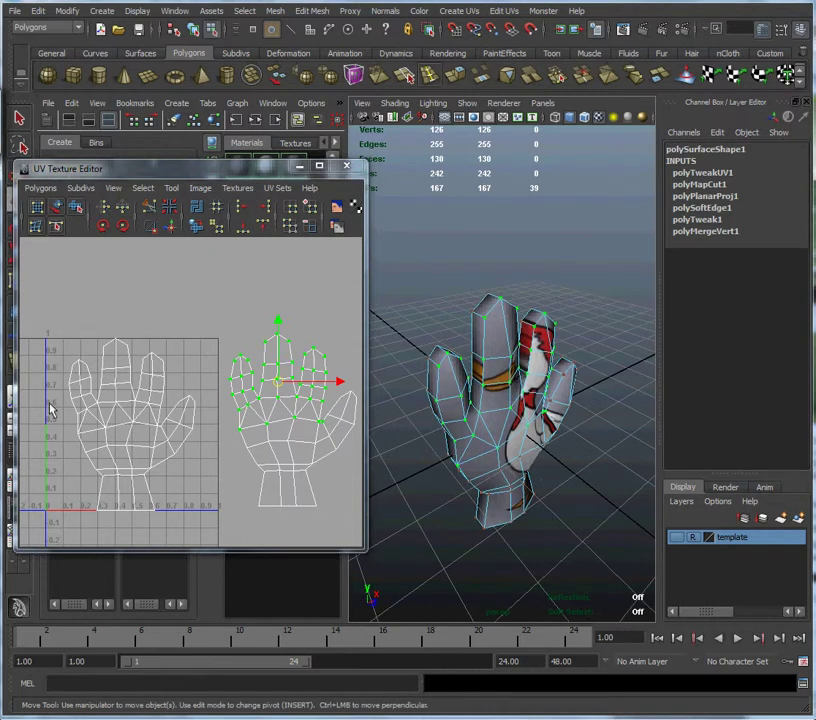
drag(60, 320, 220, 420)
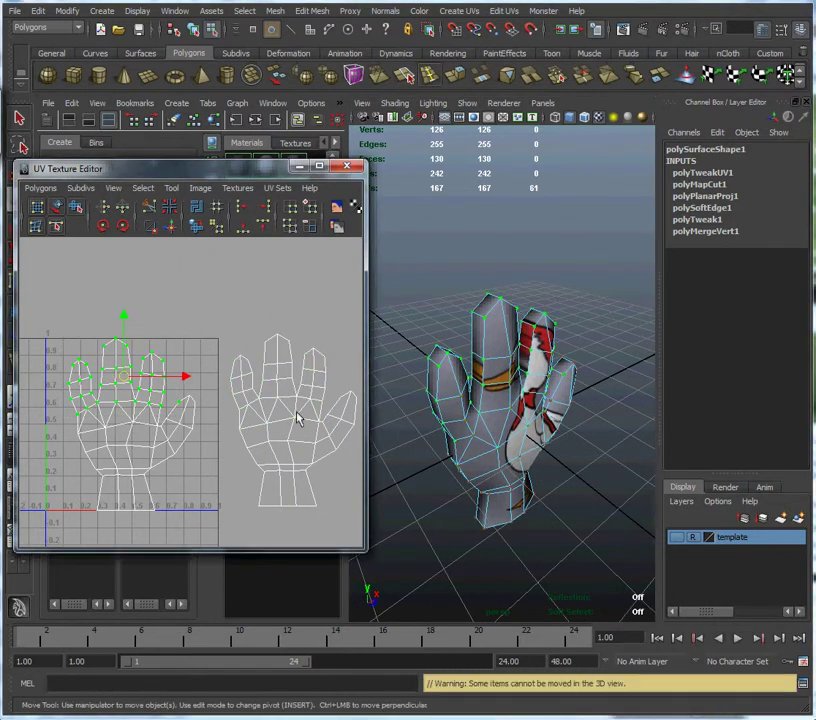
alt+drag(520, 385, 480, 381)
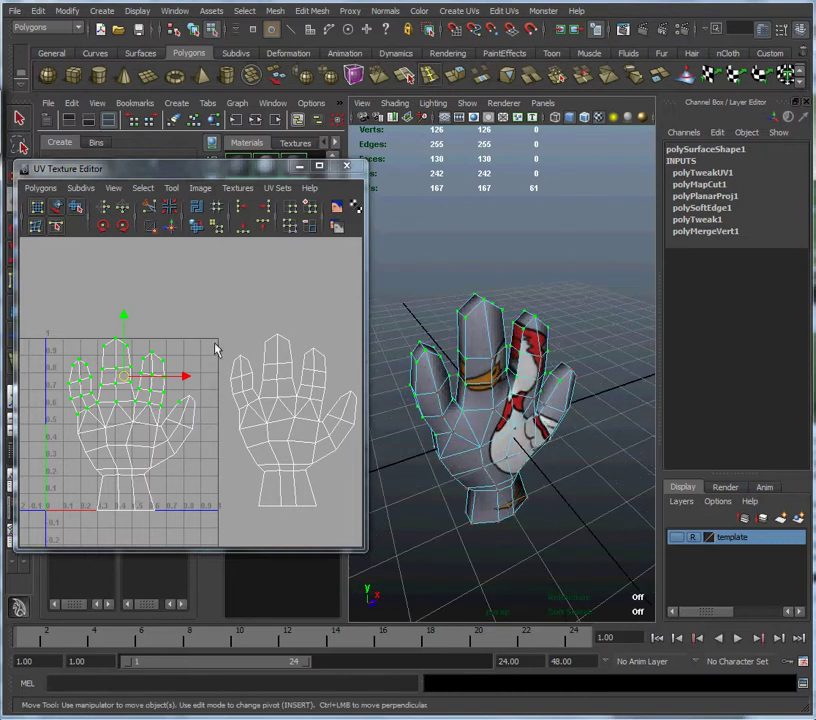
- Show the texture image again, then select the shell outside the square and move it slightly away, level with the other shell
click(337, 206)
mouse_move(195, 414)
alt+middle_down()
mouse_move(204, 397)
mouse_move(185, 398)
alt+middle_up()
alt+right_drag(233, 395, 191, 401)
alt+middle_drag(191, 401, 204, 396)
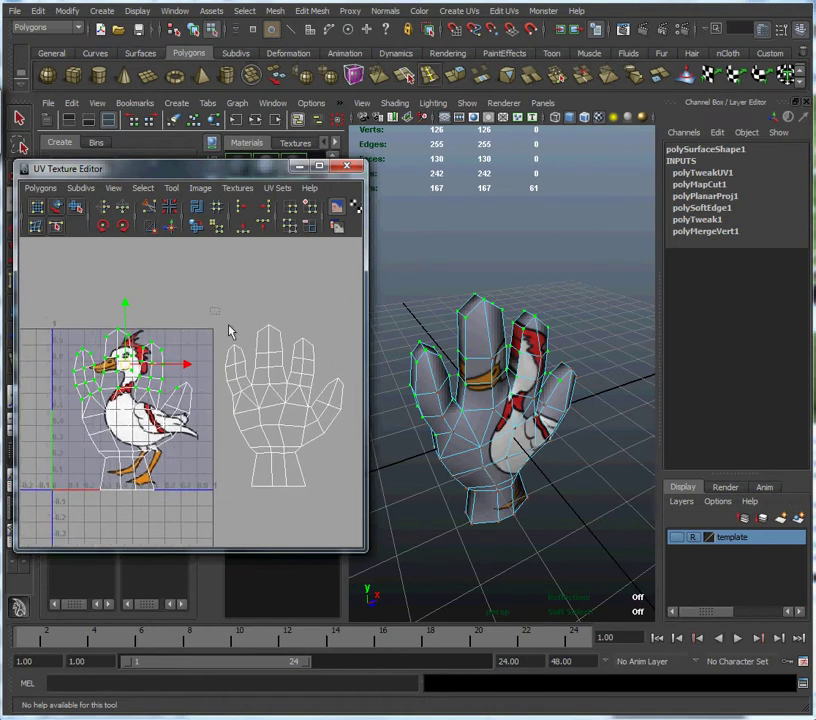
drag(222, 300, 337, 492)
mouse_move(288, 410)
mouse_down()
mouse_move(333, 408)
mouse_move(264, 404)
mouse_move(320, 406)
mouse_move(298, 410)
mouse_up()
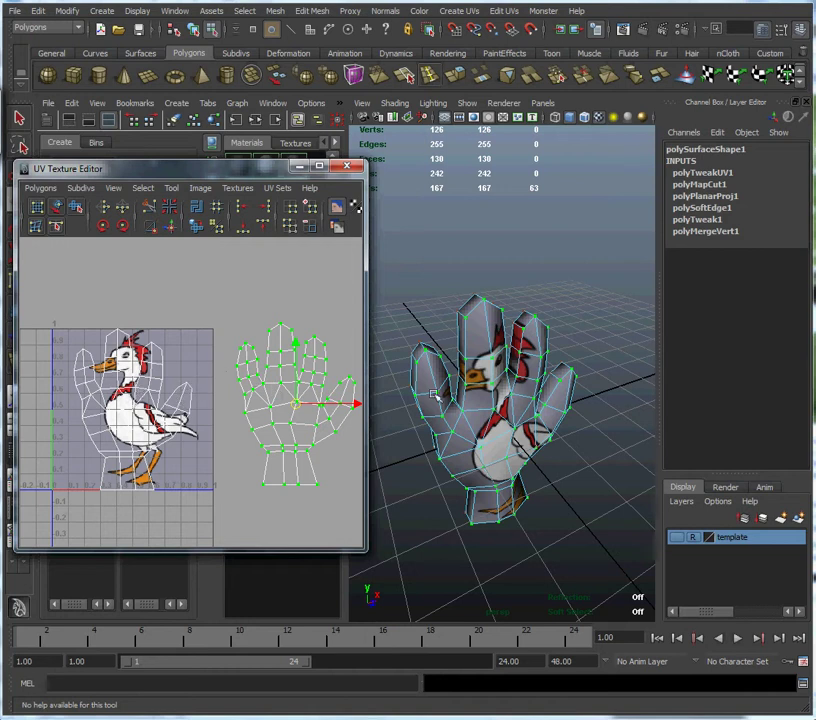
drag(296, 408, 297, 408)
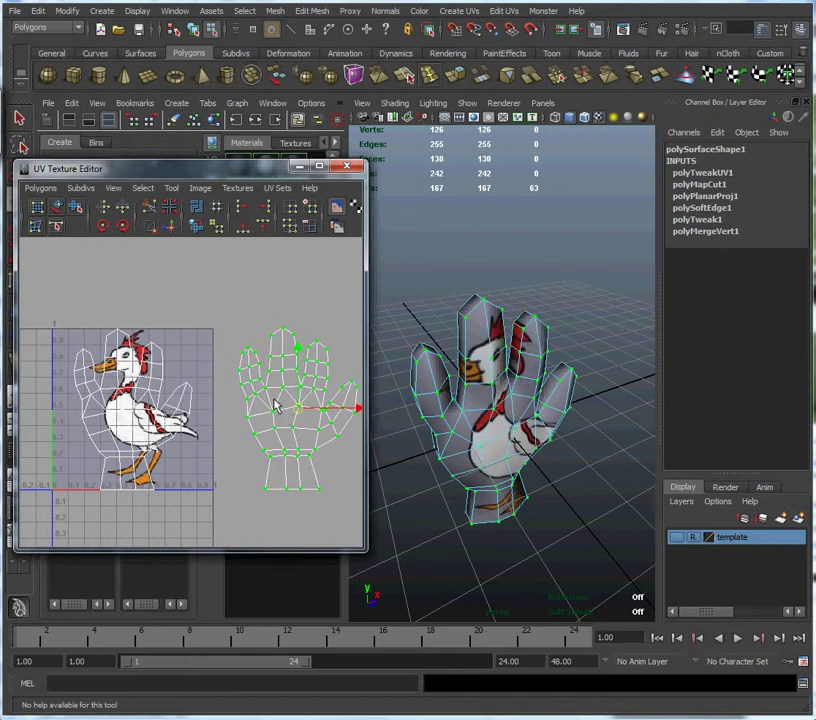
- Select the UVs of the shell over the image and examine the texture along the edge of the hand
alt+right_drag(109, 414, 134, 411)
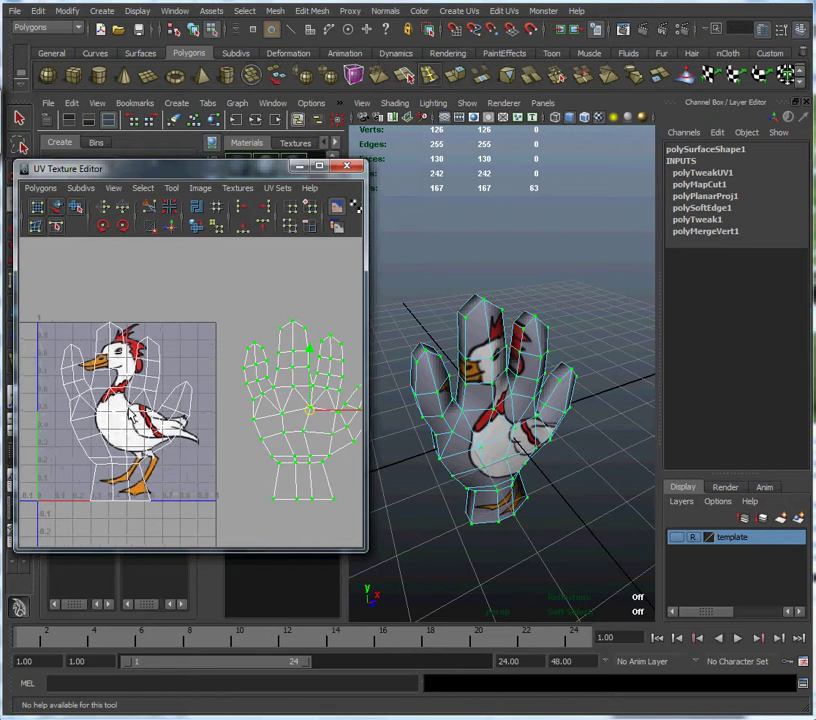
alt+middle_drag(134, 411, 219, 413)
drag(121, 311, 294, 509)
alt+drag(492, 398, 579, 382)
alt+drag(497, 408, 510, 467)
alt+right_drag(510, 467, 488, 488)
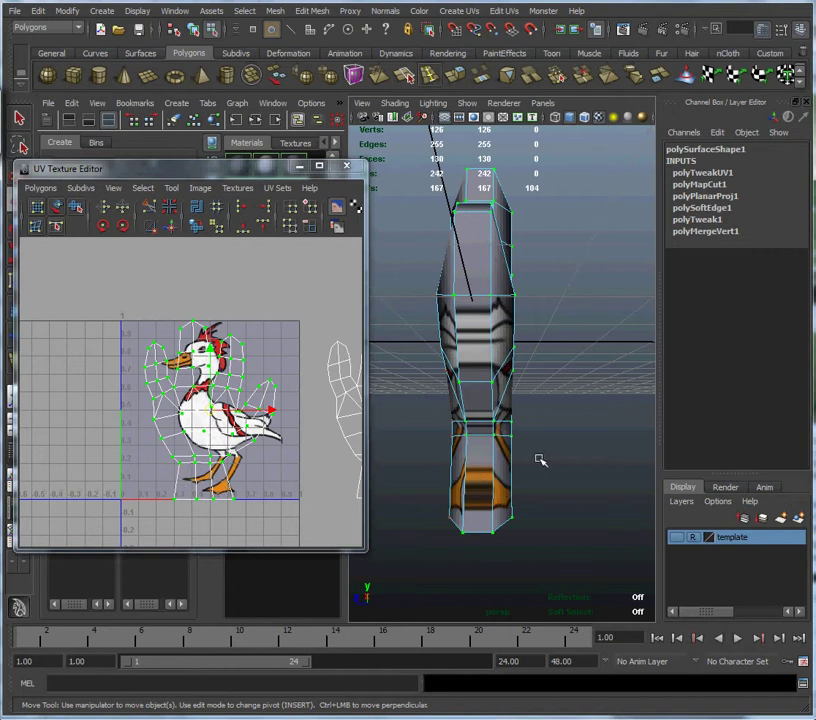
alt+drag(538, 459, 485, 464)
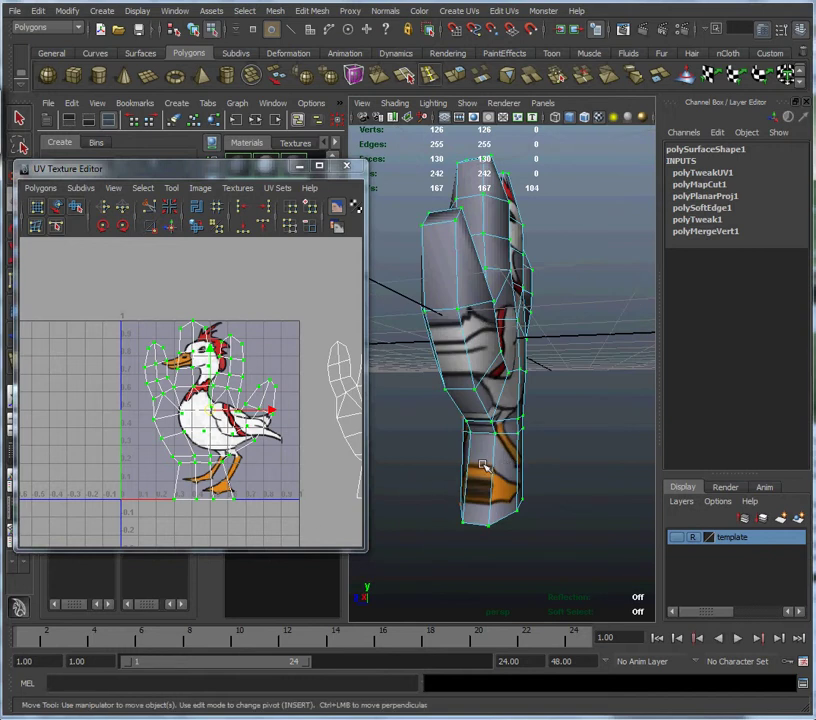
- Select a side face of the wrist and inspect where its UVs lie on the texture image
right_drag(483, 466, 490, 498)
alt+drag(490, 498, 505, 480)
click(504, 480)
click(497, 487)
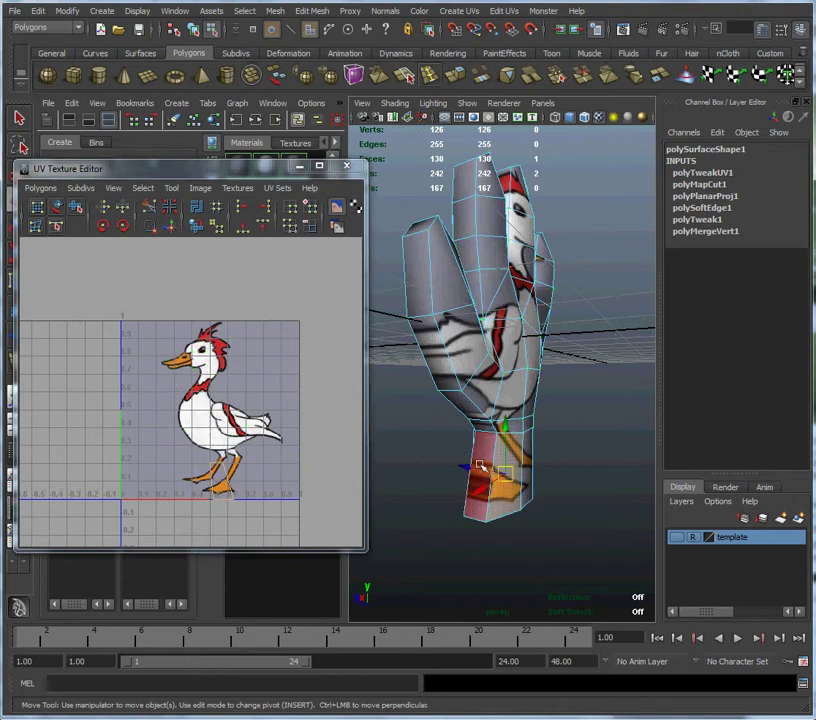
click(228, 478)
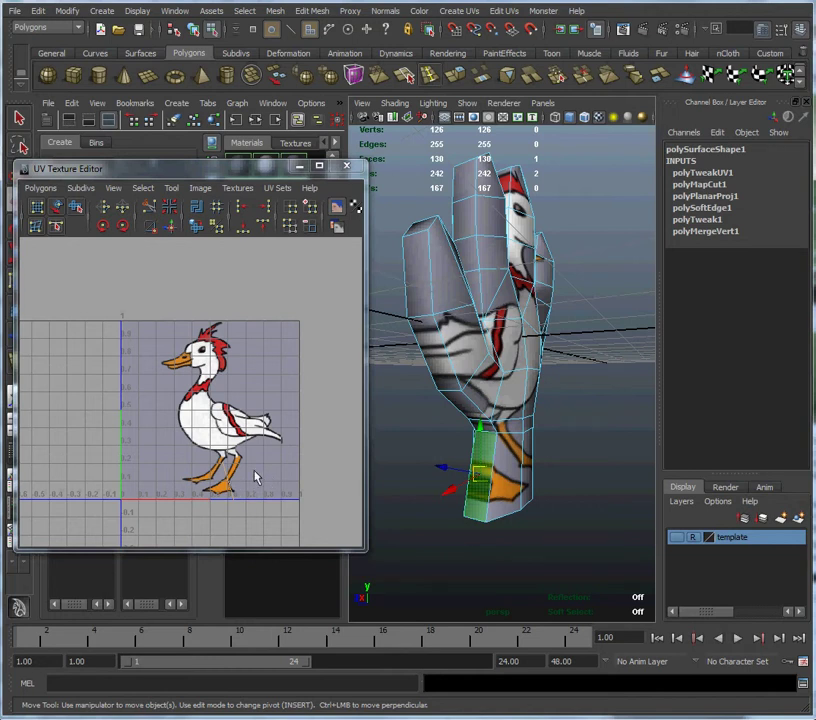
right_drag(222, 437, 272, 446)
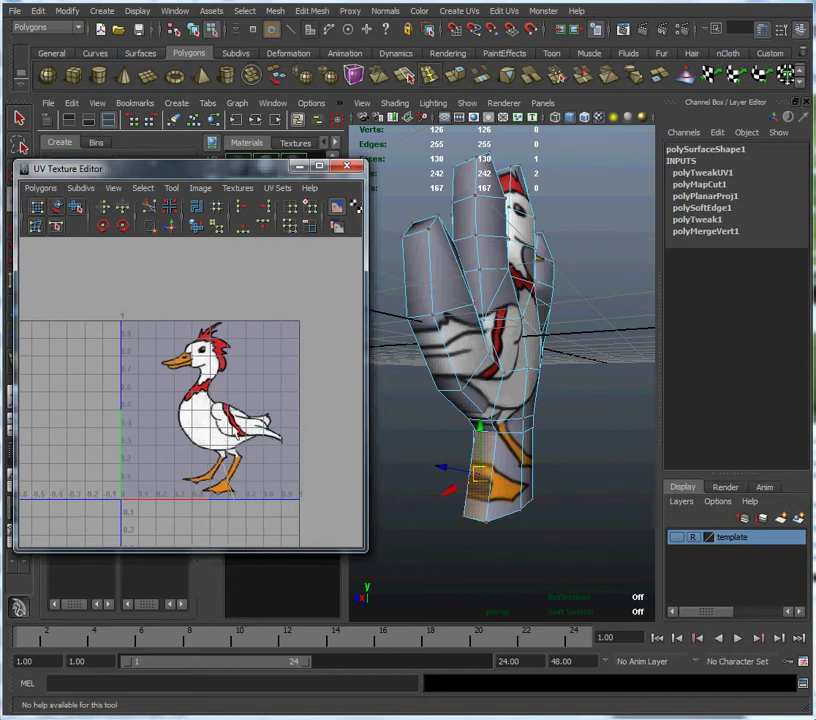
drag(120, 315, 318, 514)
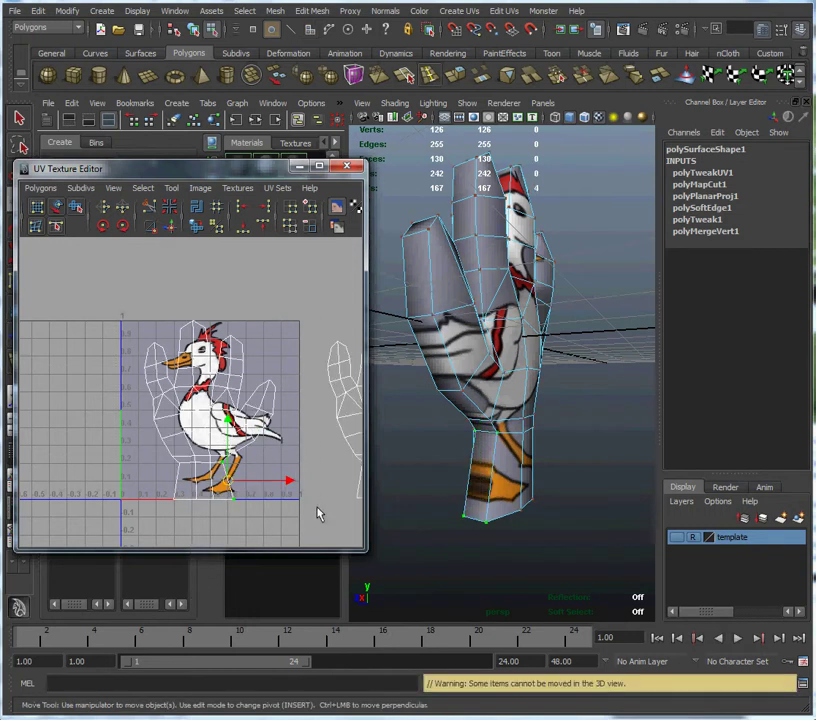
- Select all UVs of the shell over the texture image and relax them
drag(118, 313, 290, 513)
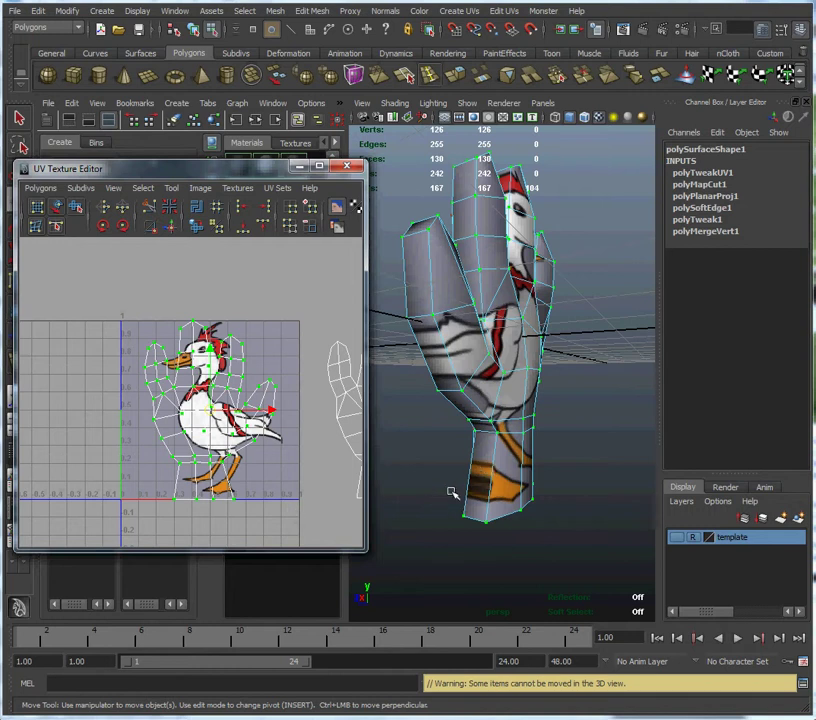
click(40, 189)
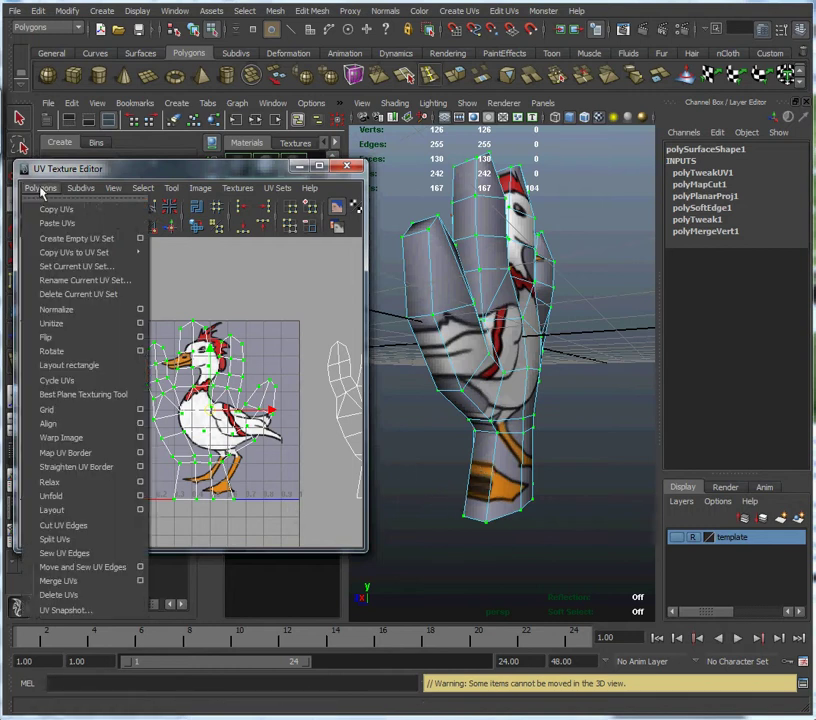
click(93, 486)
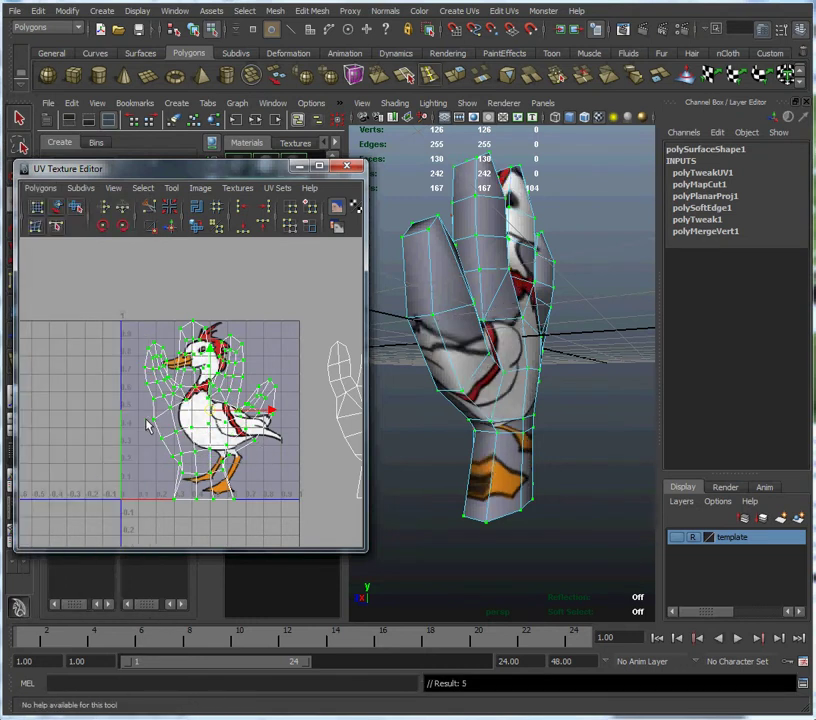
- Enlarge the UV Texture Editor, frame the relaxed shell and hide the texture image
alt+right_drag(107, 421, 256, 365)
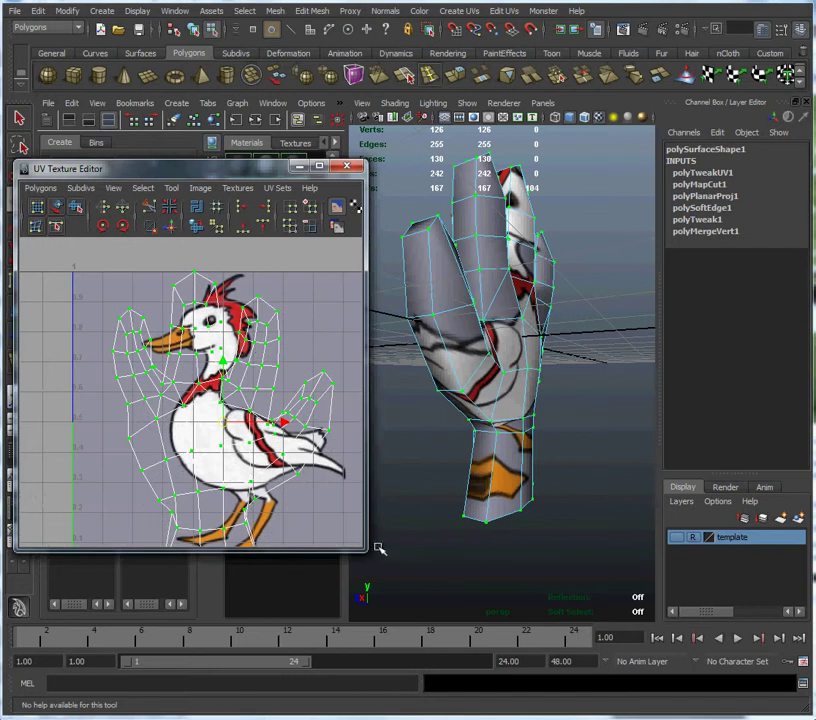
drag(366, 554, 437, 663)
alt+middle_drag(314, 512, 282, 479)
alt+right_drag(312, 477, 296, 481)
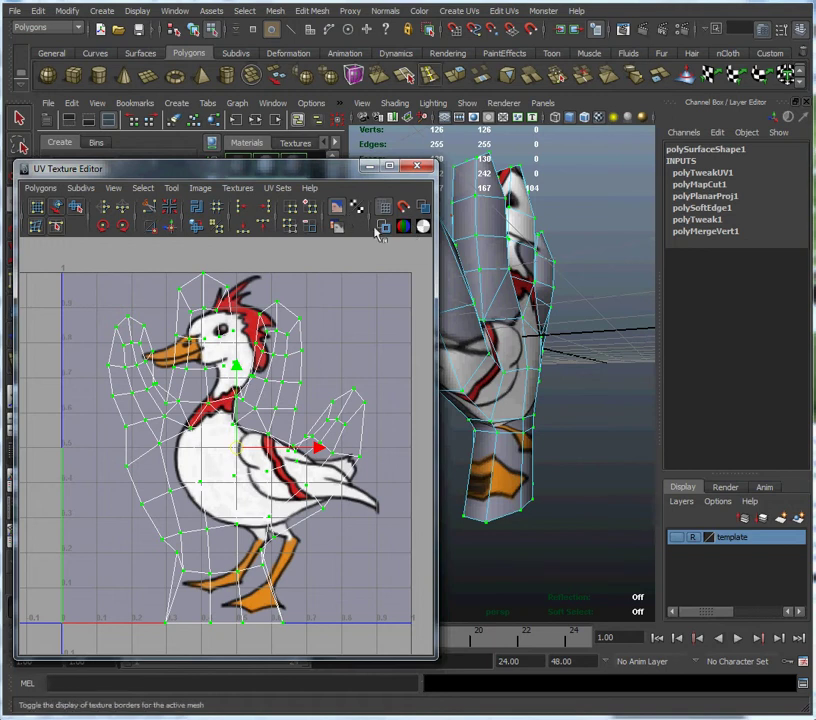
click(338, 208)
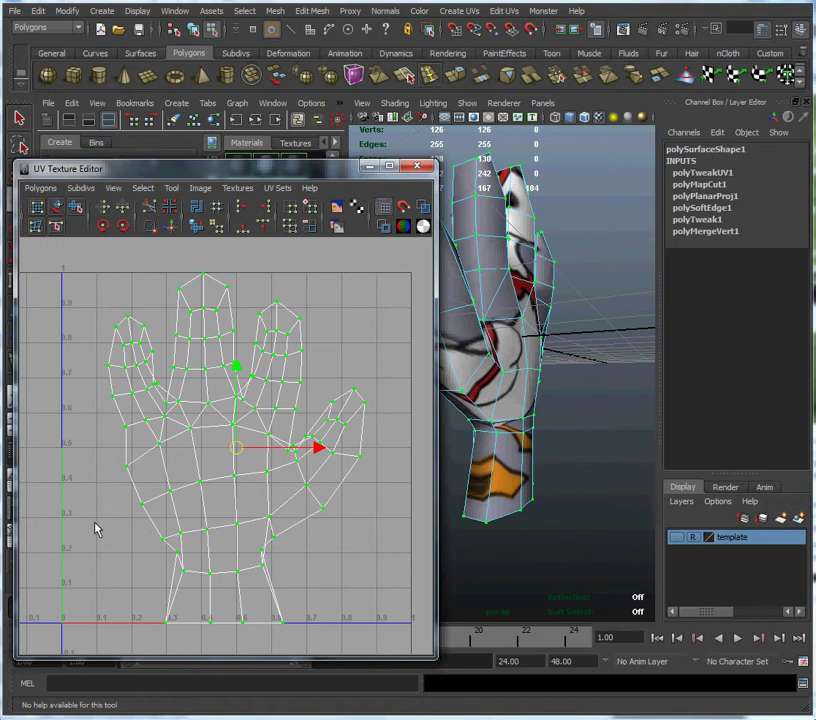
- Move the two crowded border UVs between the outer finger and the tallest finger up into the gap to untangle them
alt+right_drag(78, 450, 110, 449)
alt+middle_drag(118, 453, 124, 455)
alt+right_drag(124, 456, 233, 492)
alt+middle_drag(213, 481, 227, 483)
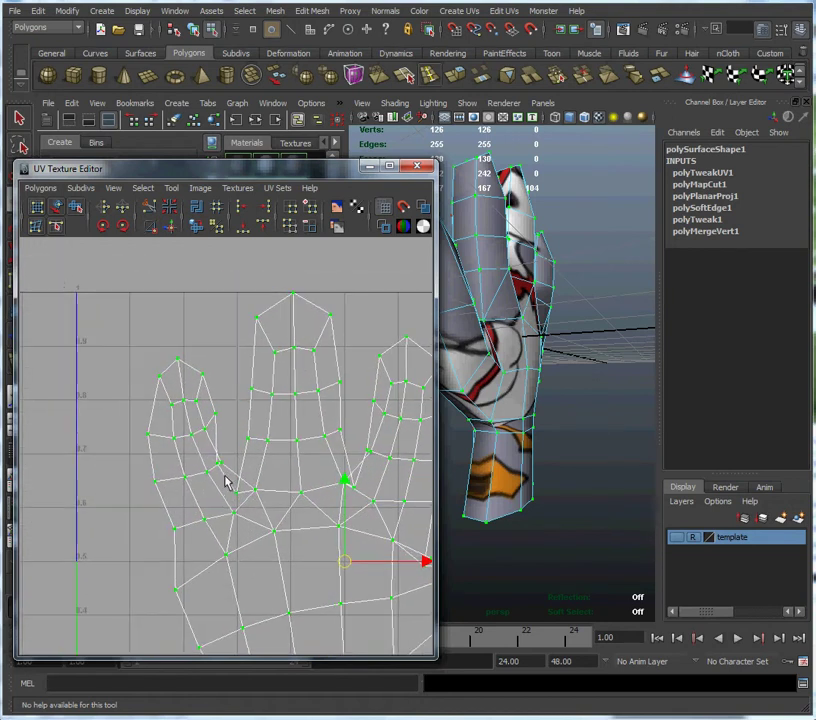
click(216, 463)
drag(217, 463, 234, 450)
click(237, 494)
drag(238, 500, 246, 468)
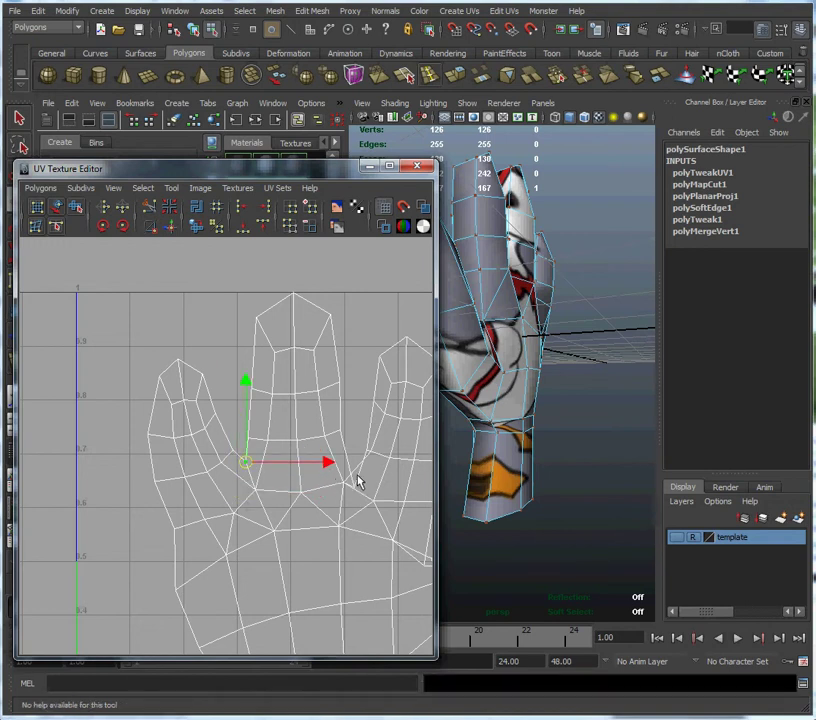
- Move the border UVs between the tallest finger and the finger next to the thumb up into their gap
click(355, 495)
drag(357, 492, 350, 465)
alt+middle_drag(350, 465, 315, 492)
click(318, 487)
drag(318, 487, 313, 478)
- Spread the overlapping border UVs in the gap between the thumb and its neighbouring finger upward
alt+middle_drag(331, 521, 225, 404)
alt+right_drag(232, 484, 309, 530)
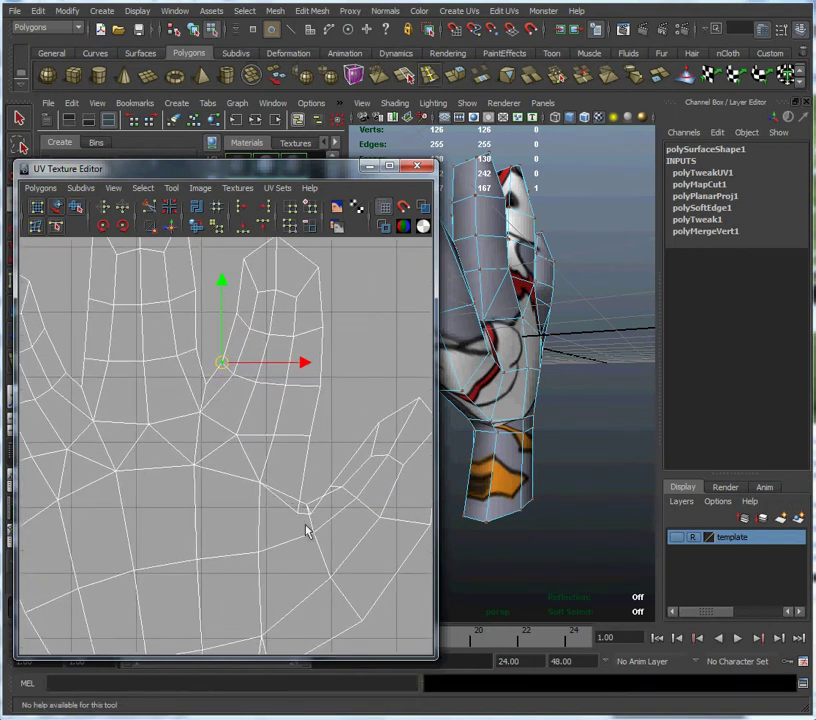
click(297, 517)
drag(297, 515, 321, 490)
click(312, 519)
click(329, 500)
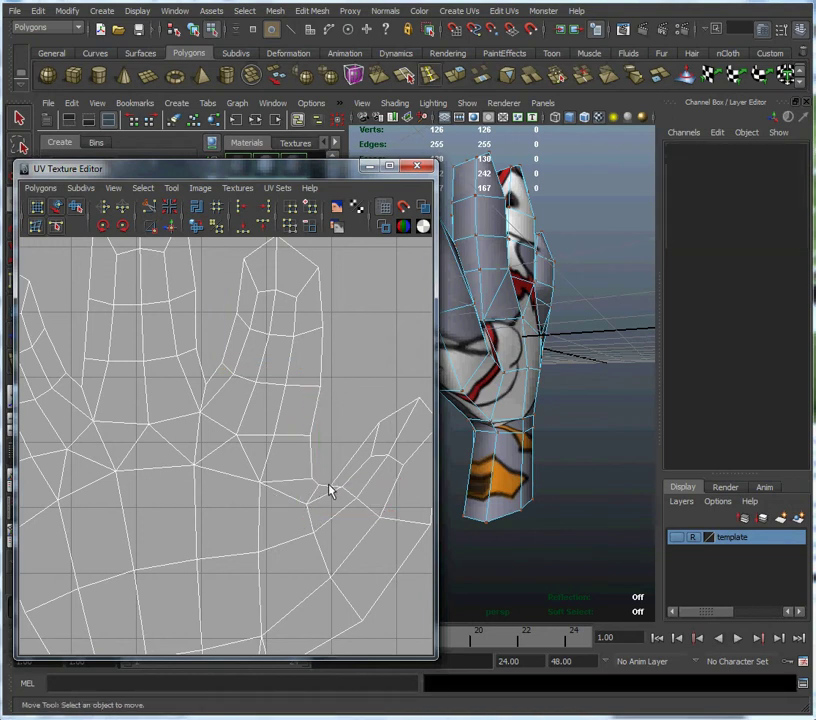
click(330, 487)
drag(330, 486, 331, 475)
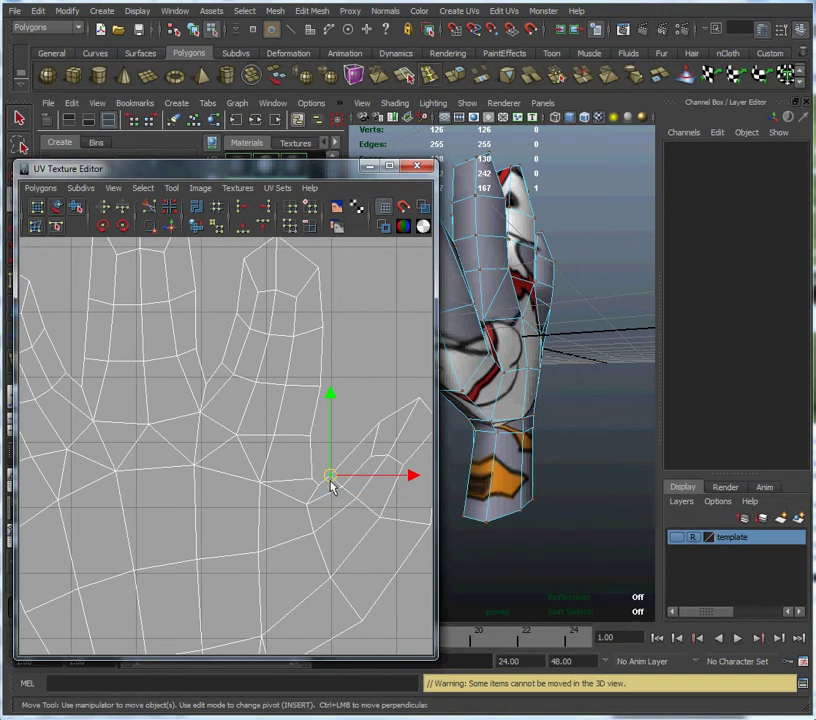
- Pull the pinched border UVs on both sides of the wrist outward
alt+middle_drag(325, 487, 257, 437)
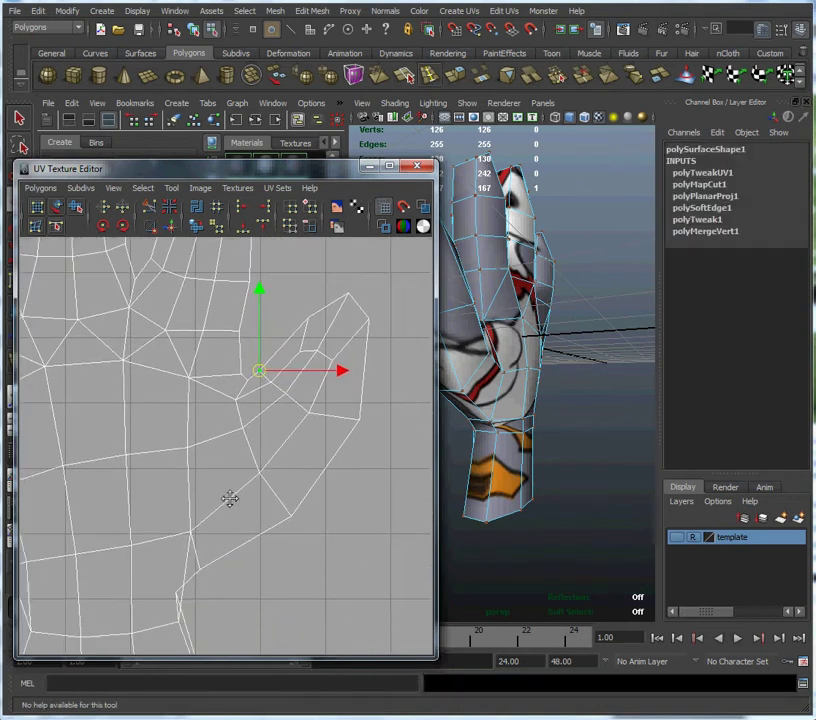
alt+middle_drag(222, 552, 249, 471)
click(211, 473)
drag(211, 473, 247, 478)
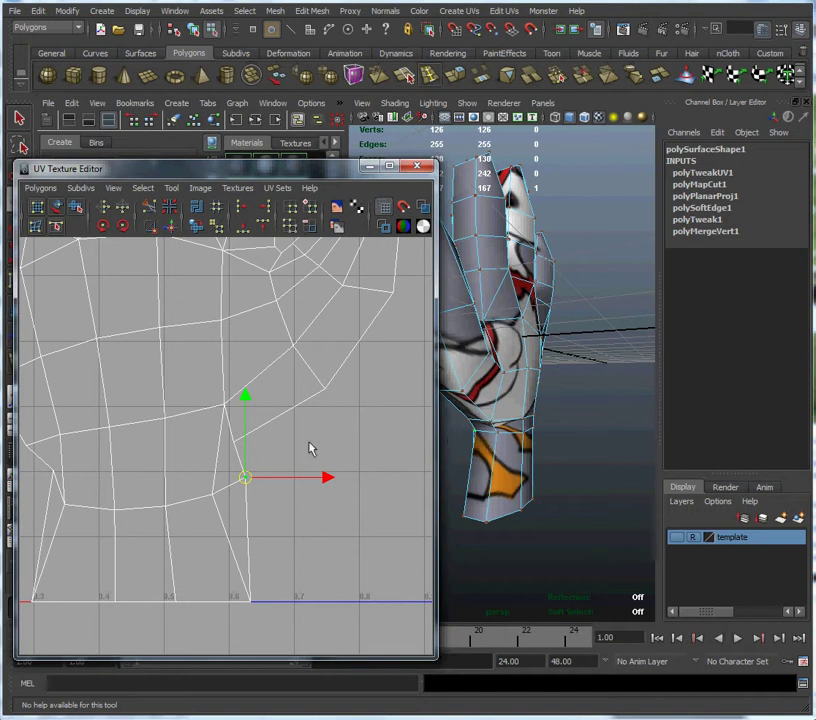
drag(245, 477, 261, 441)
alt+middle_drag(137, 481, 290, 463)
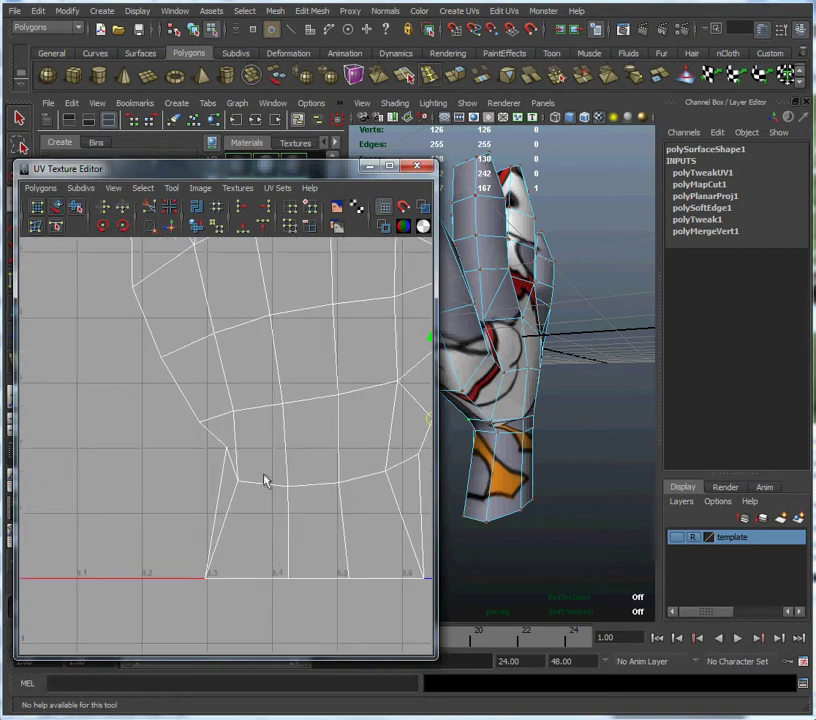
click(228, 451)
drag(230, 453, 213, 457)
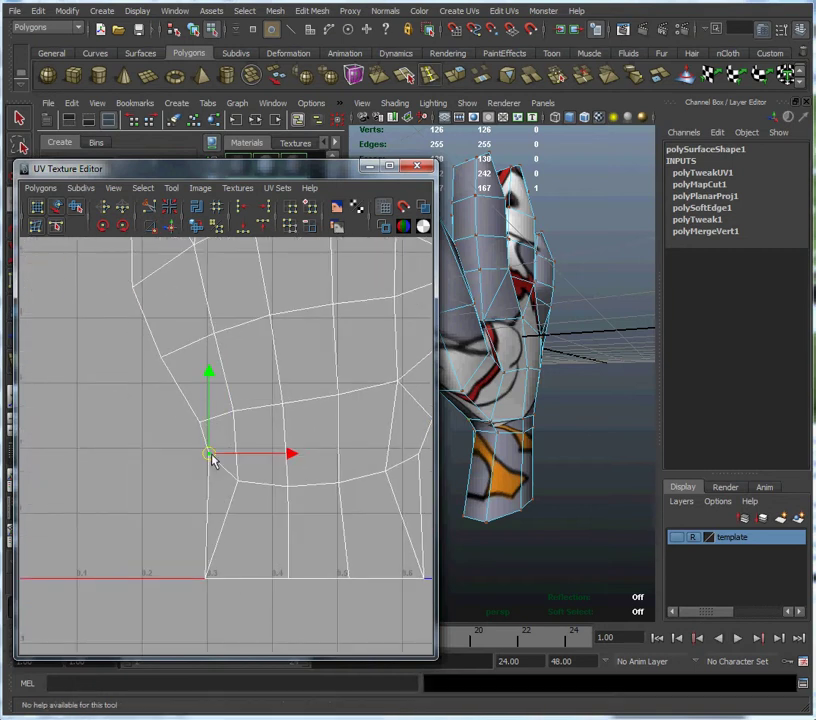
- Adjust the border UV in the gap between the thumb and its neighbouring finger so it sits cleanly between them
alt+middle_drag(323, 240, 272, 512)
alt+right_drag(317, 464, 262, 457)
alt+middle_drag(315, 452, 239, 446)
alt+right_drag(291, 466, 268, 450)
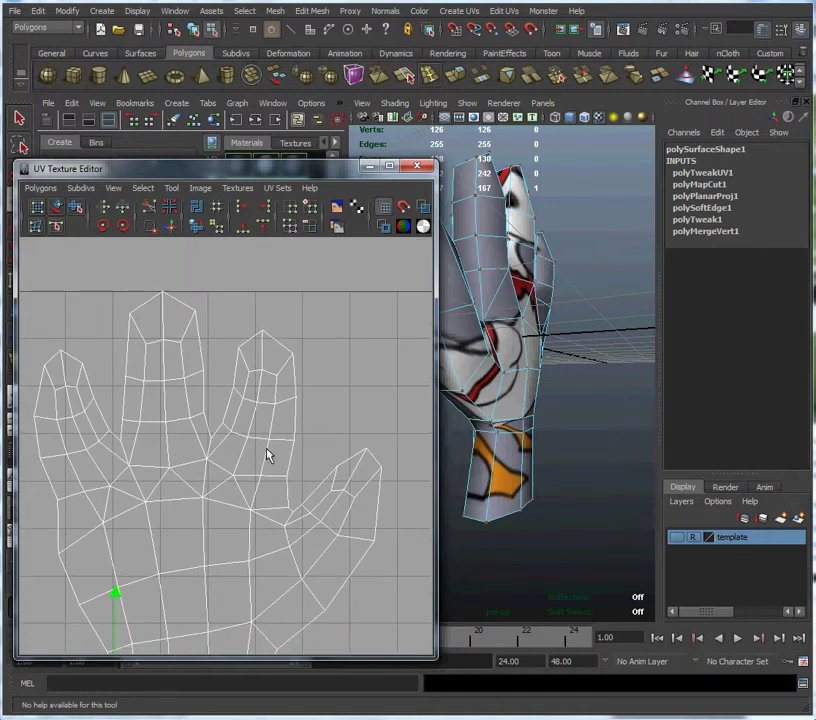
click(211, 436)
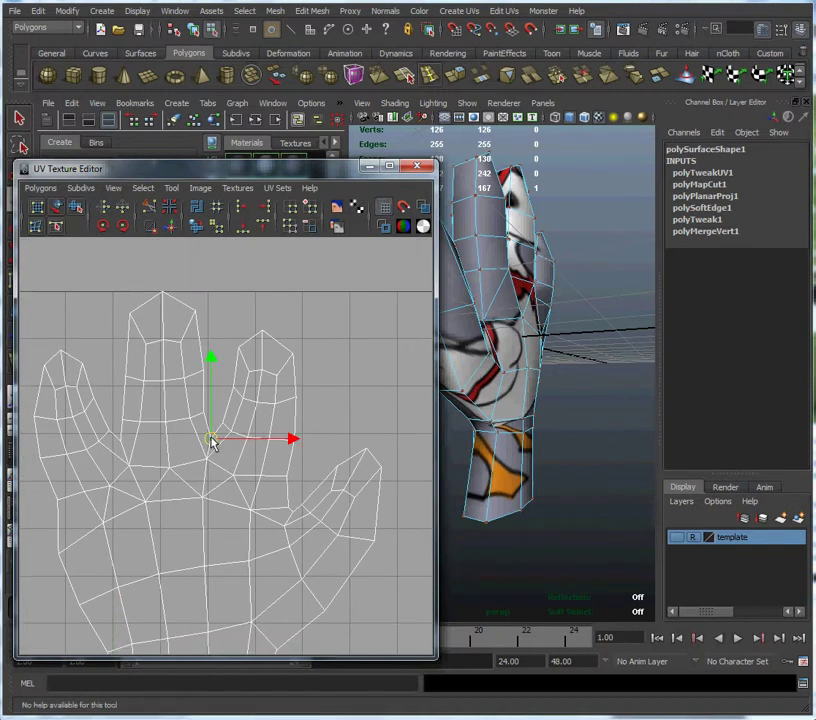
click(287, 508)
drag(294, 517, 290, 514)
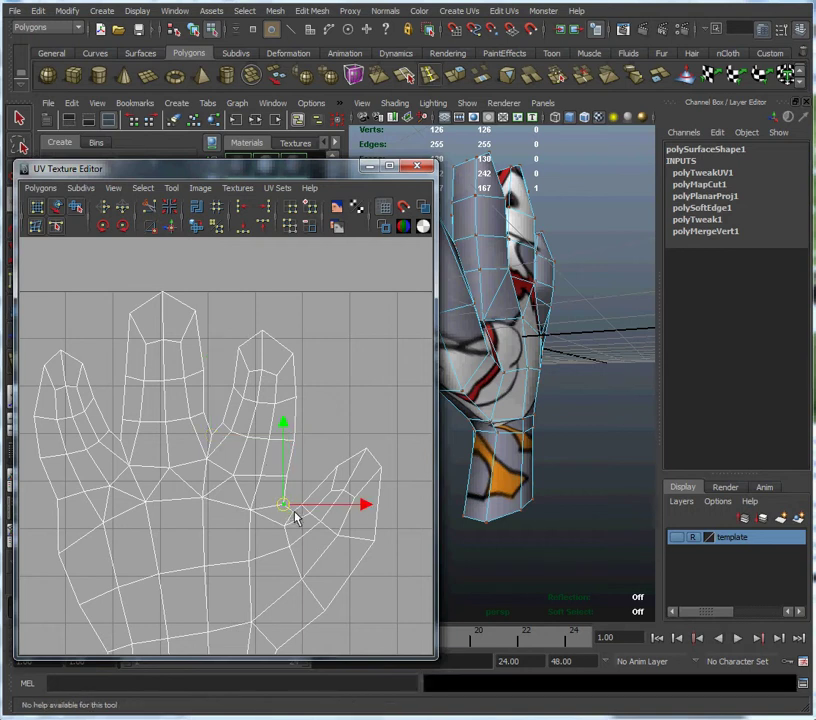
click(293, 518)
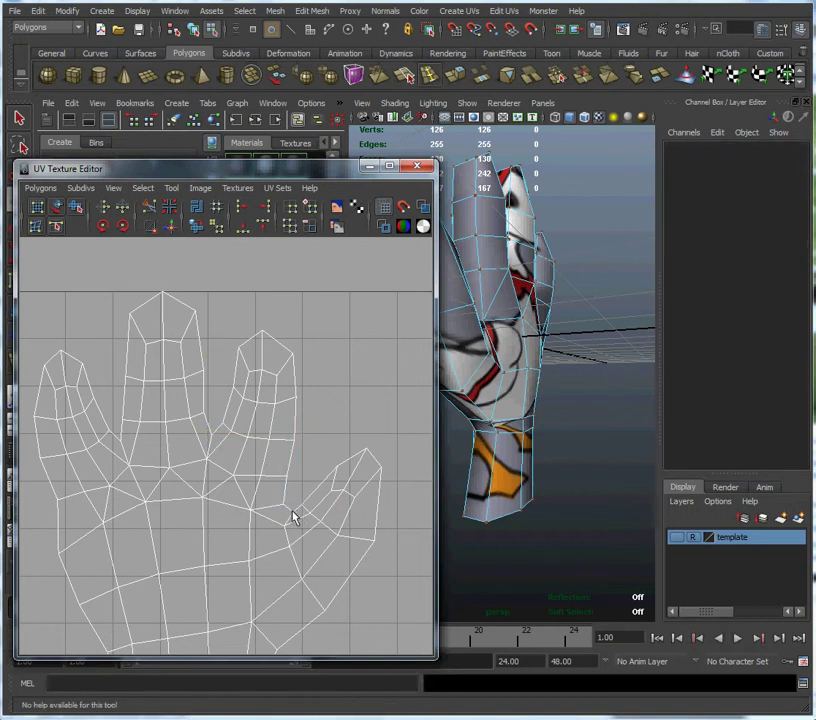
click(291, 514)
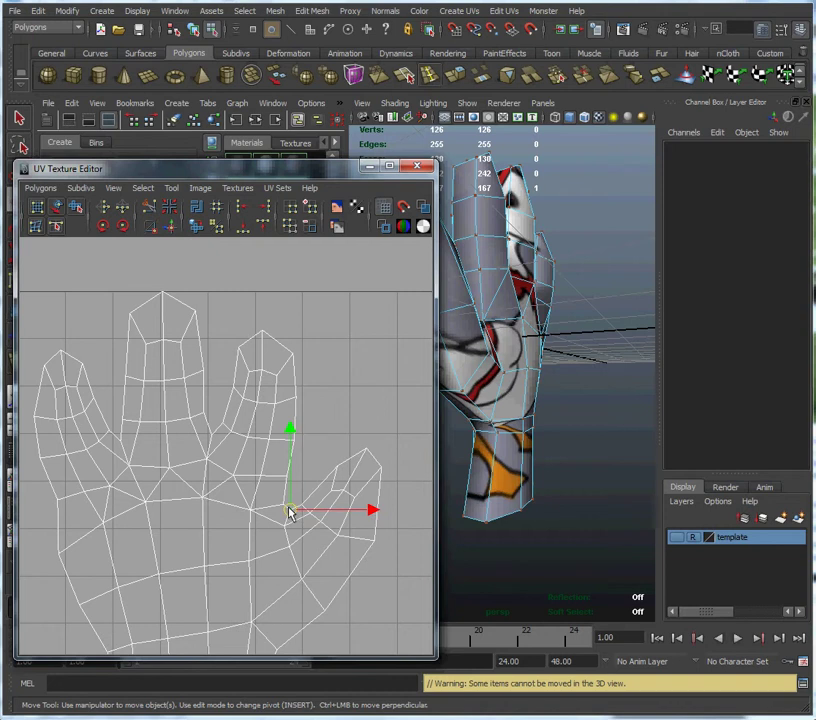
click(291, 512)
- Display the duck texture image behind the UV layout with both hand shells in view
scroll(300, 479, down, 2)
scroll(292, 481, down, 6)
scroll(281, 475, down, 1)
click(364, 206)
alt+right_drag(300, 490, 240, 466)
alt+middle_drag(255, 465, 199, 472)
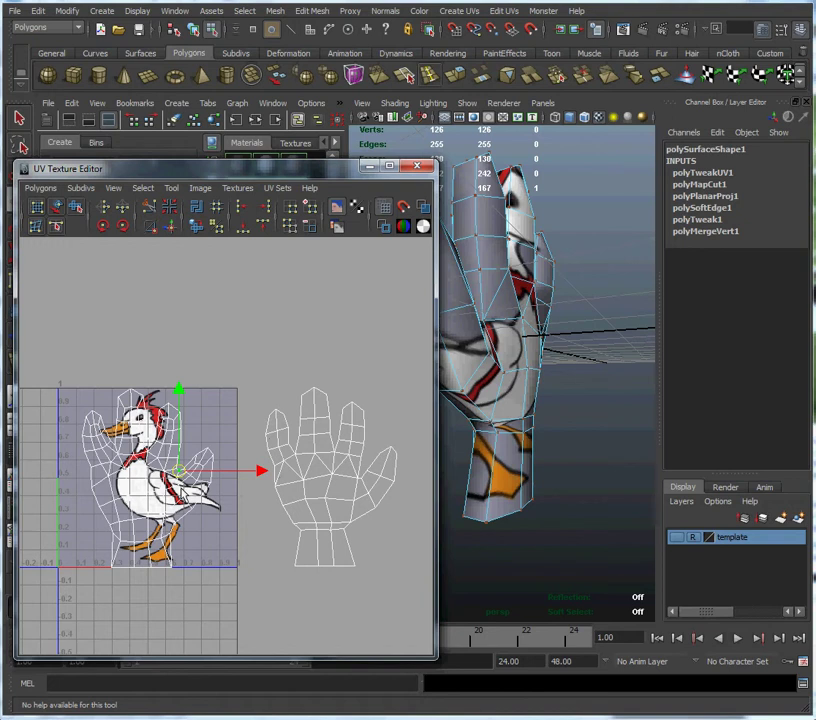
- Undo the stray move of the thumb-gap UV and select all UVs of the shell over the duck texture
drag(178, 473, 170, 467)
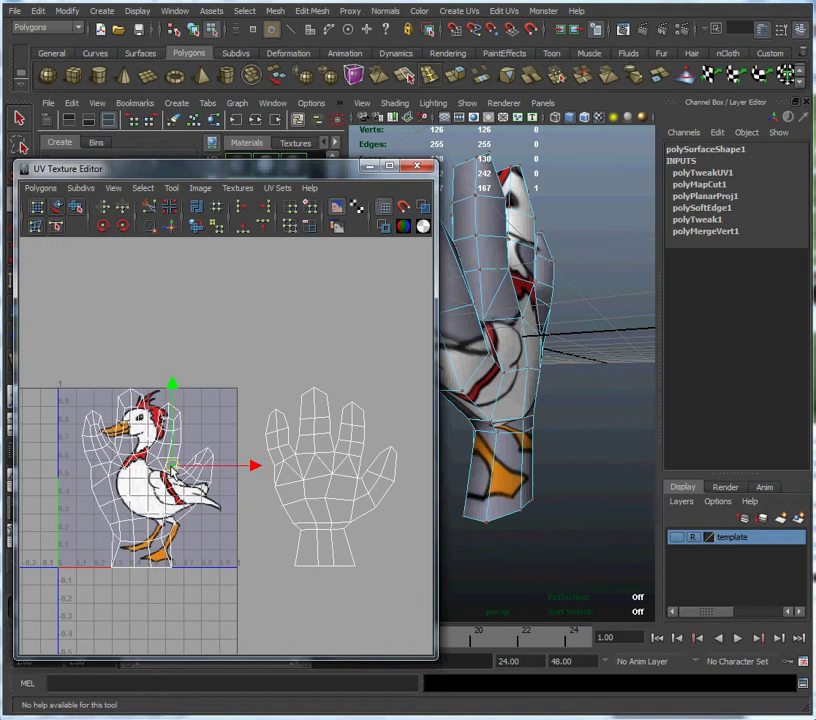
key(ctrl+z)
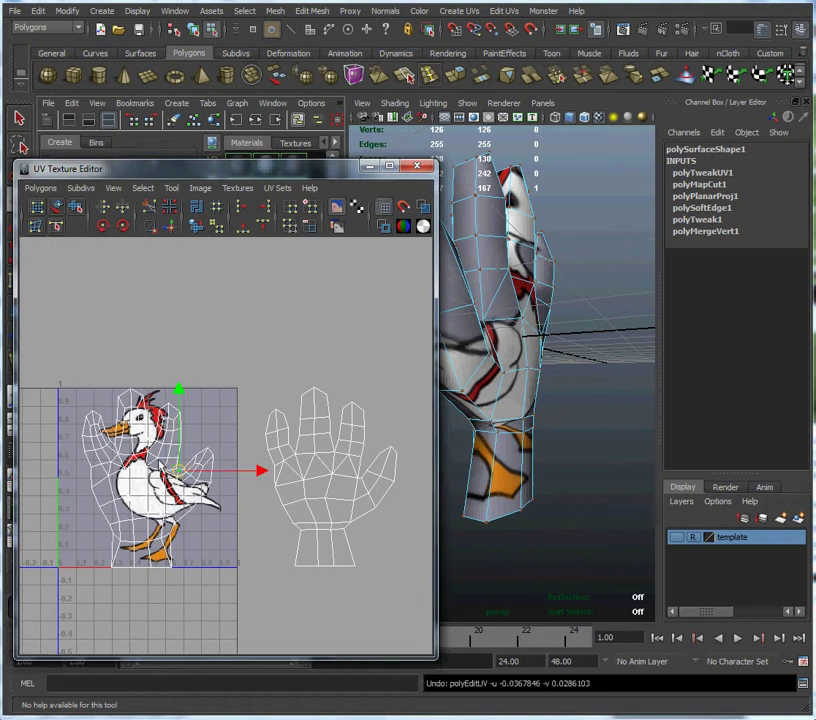
right_drag(128, 418, 158, 419)
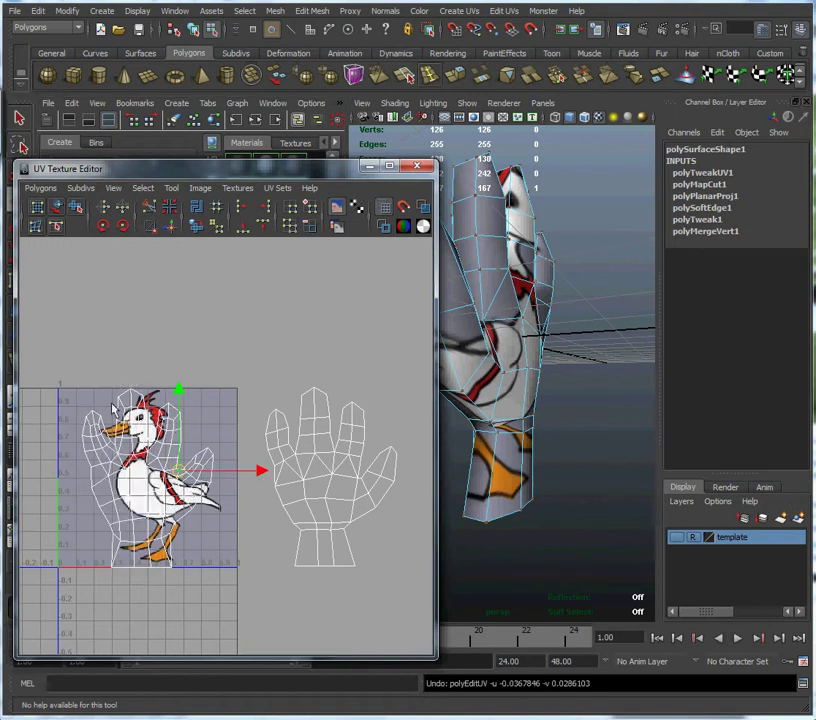
drag(56, 385, 238, 571)
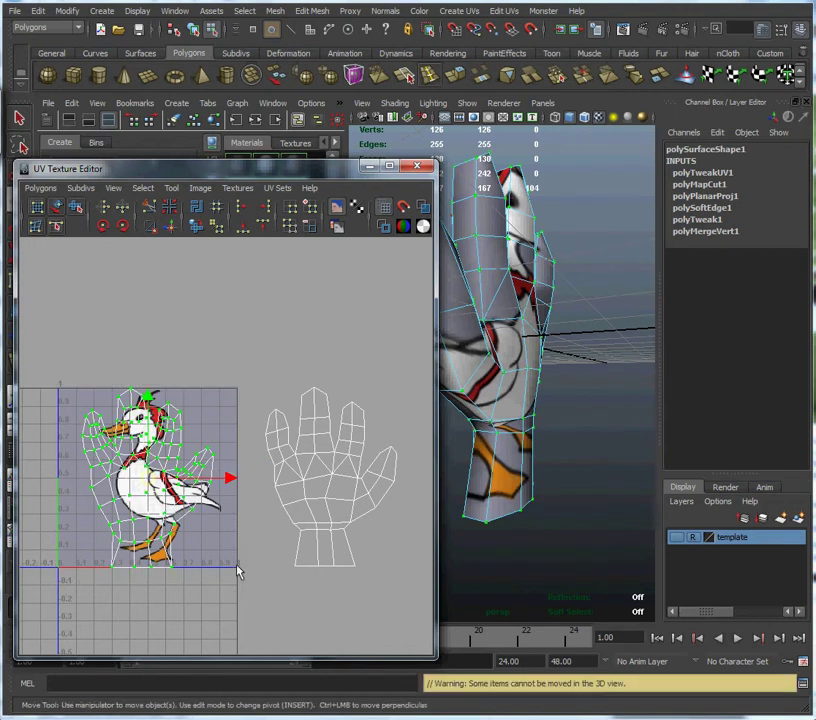
- Try to narrow the selected shell horizontally and shift it to the left edge of the 0-1 texture square
key(e)
key(r)
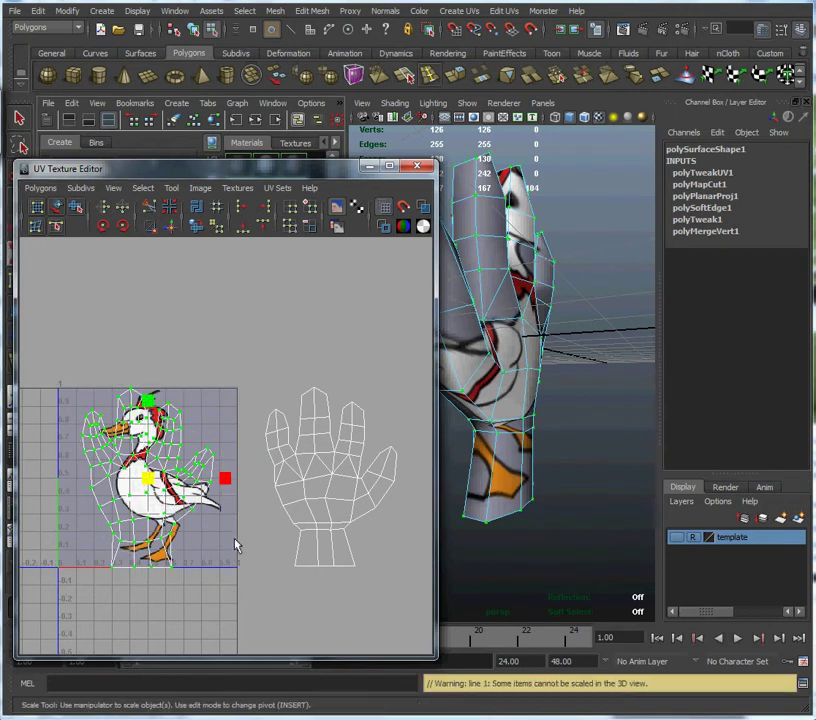
drag(226, 483, 205, 483)
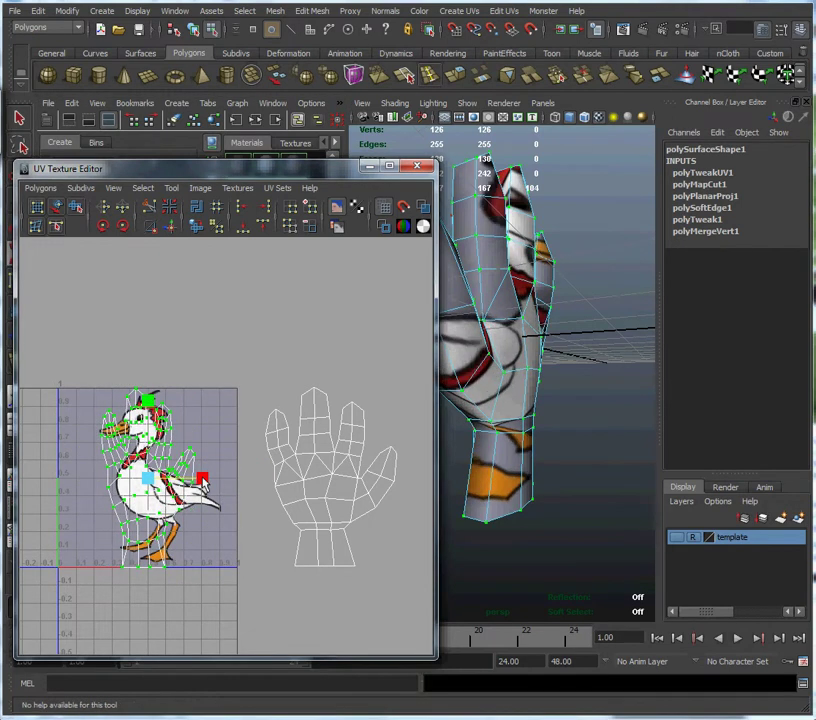
key(w)
drag(228, 483, 191, 483)
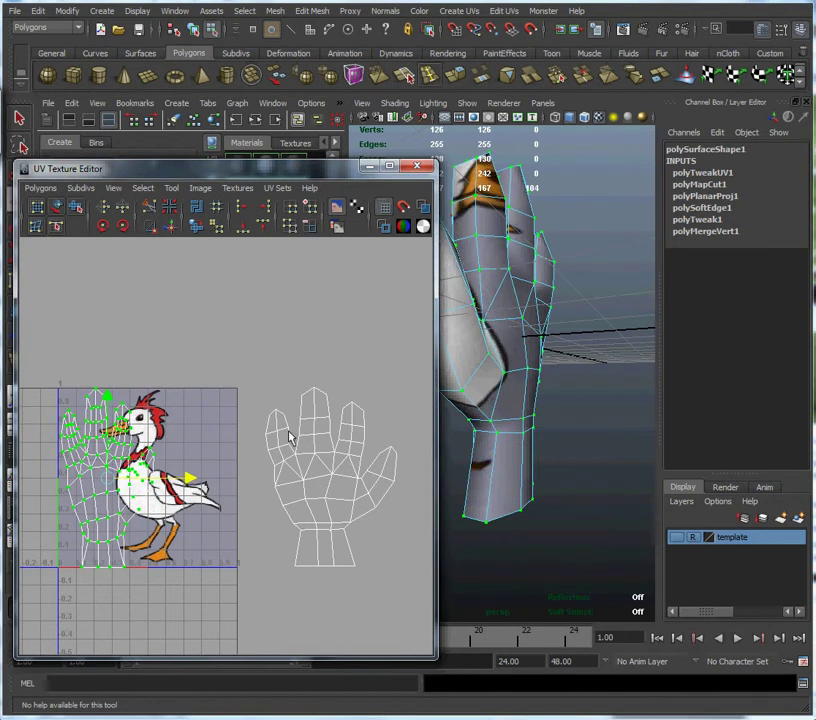
click(251, 381)
key(ctrl+z)
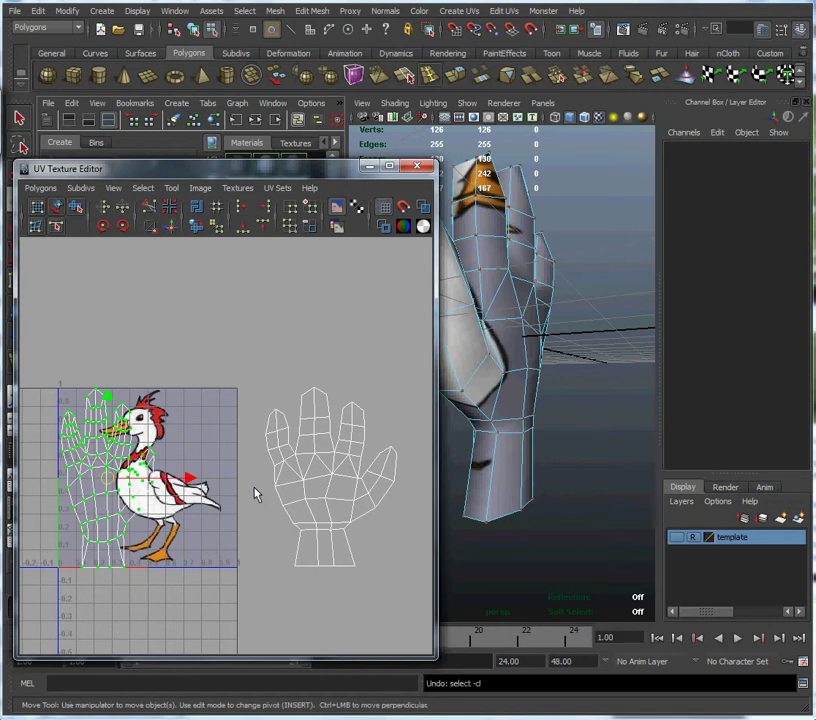
key(ctrl+z)
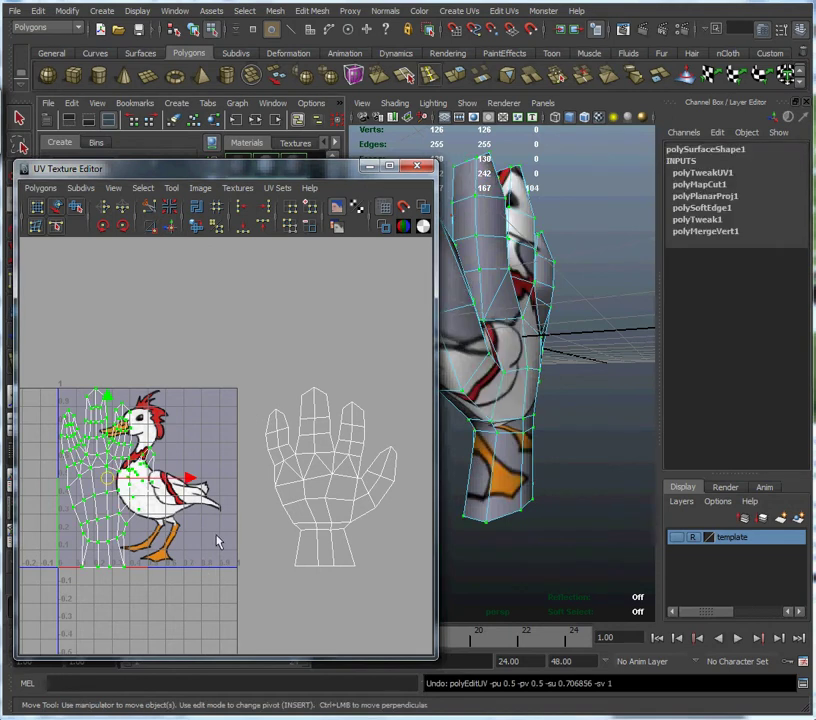
key(r)
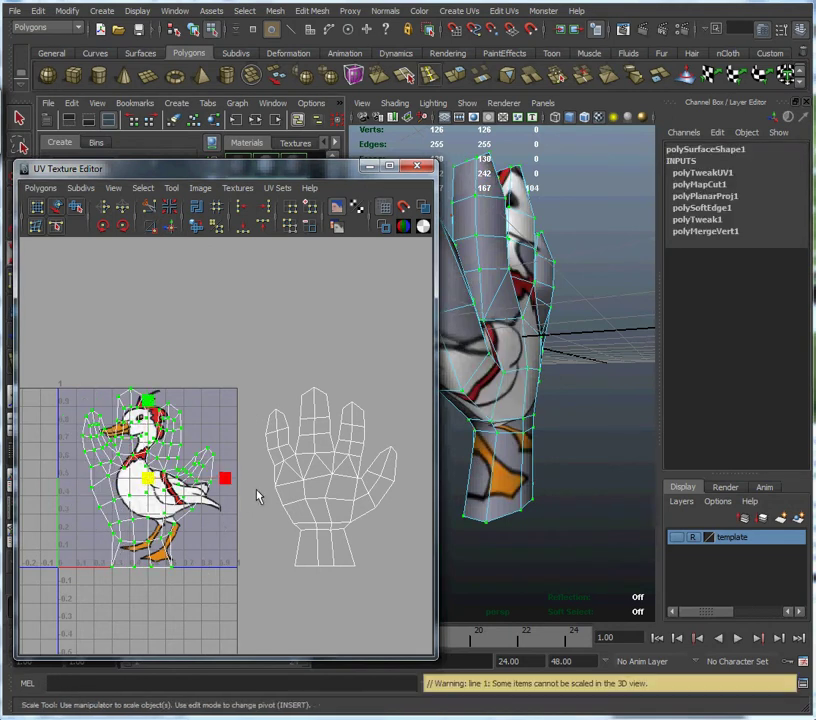
key(t)
key(w)
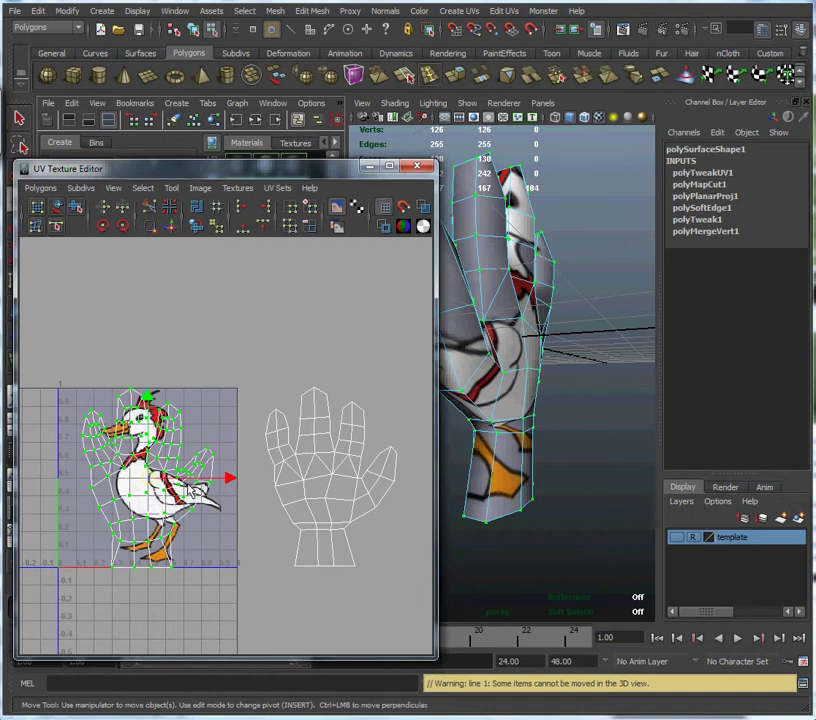
- Rotate the selected shell so its fingers point right, shrink it uniformly and place it in the upper half of the texture square
key(e)
drag(193, 423, 253, 563)
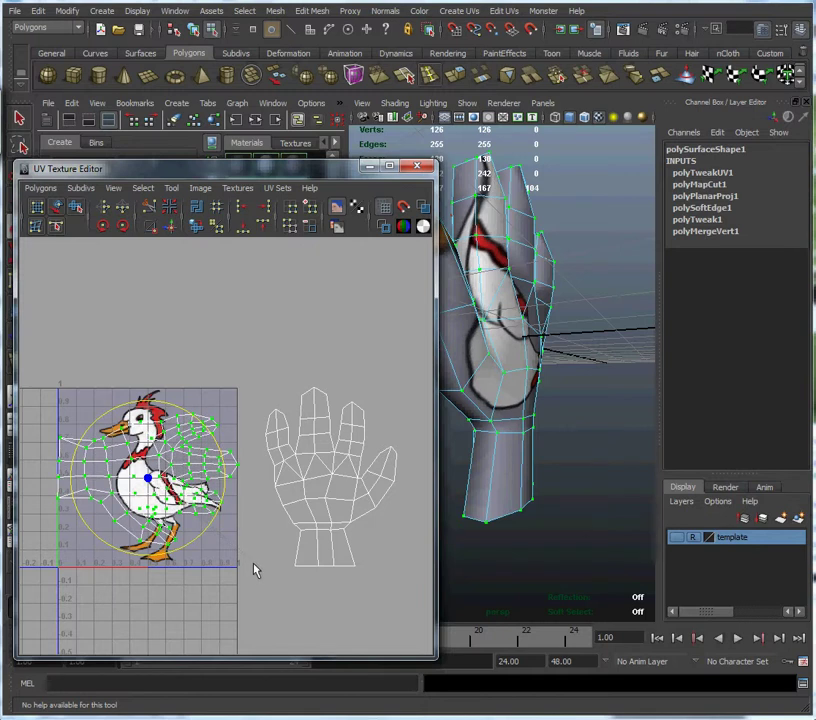
key(r)
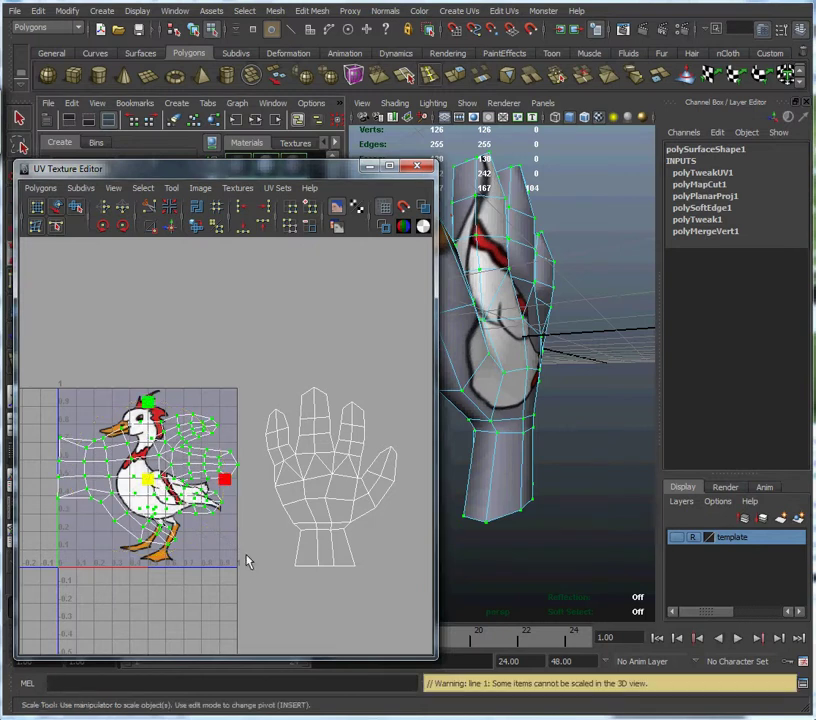
drag(149, 481, 110, 444)
key(w)
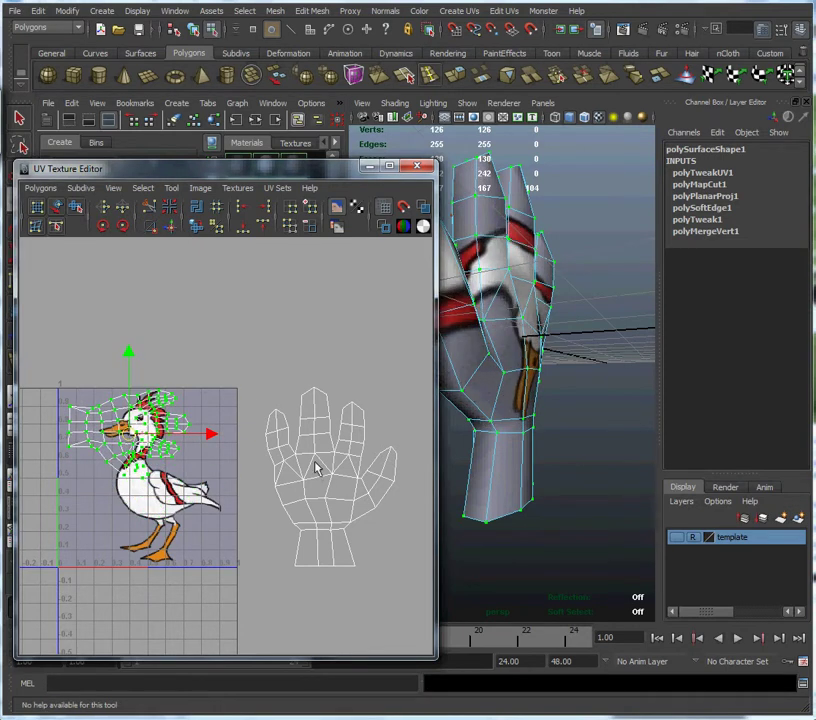
- Shrink the other hand shell, rotate it so its fingers point left and place it in the lower half of the texture square
drag(256, 388, 424, 597)
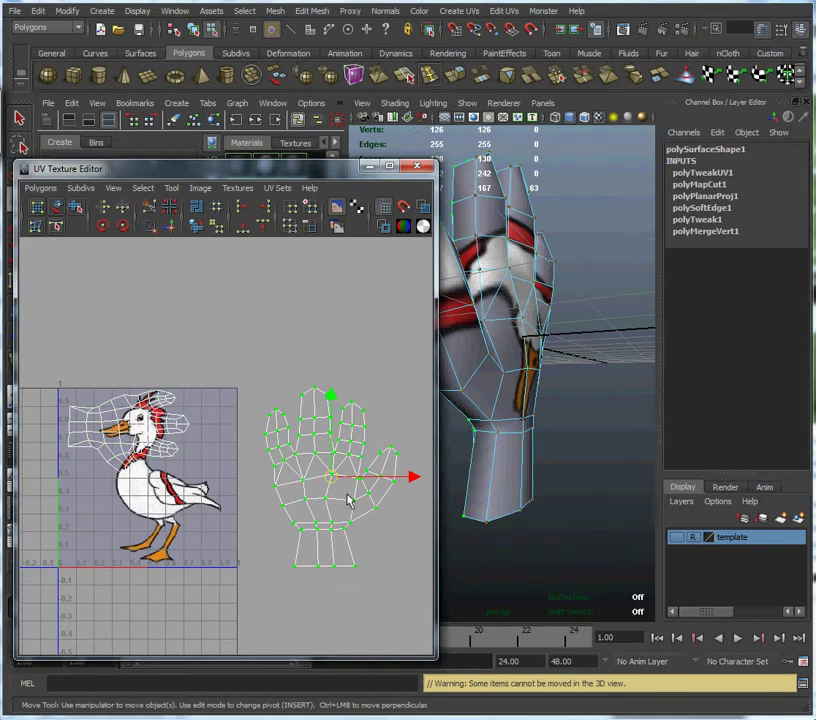
key(r)
drag(331, 478, 307, 487)
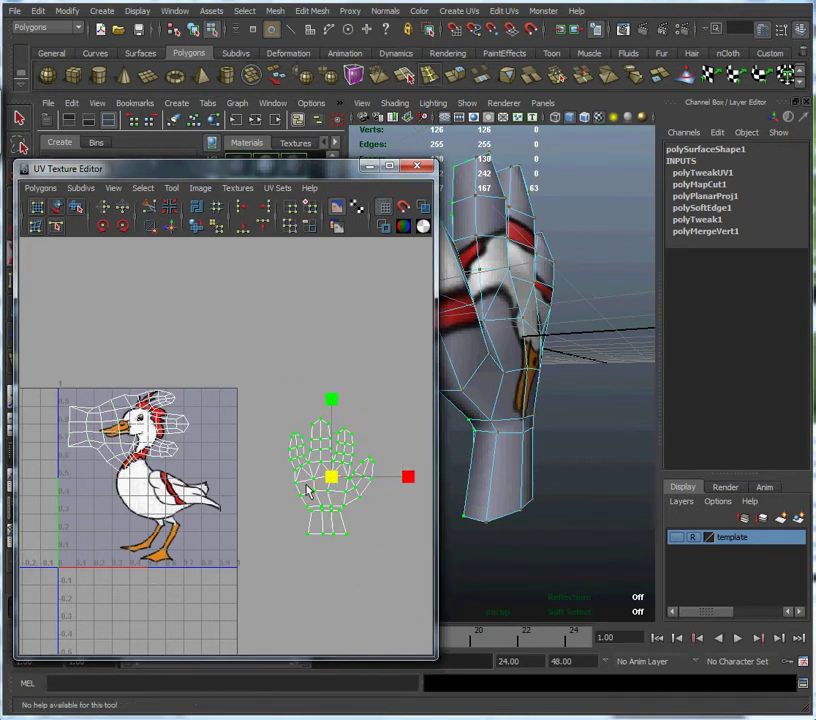
key(e)
drag(258, 458, 318, 534)
key(w)
drag(333, 480, 118, 520)
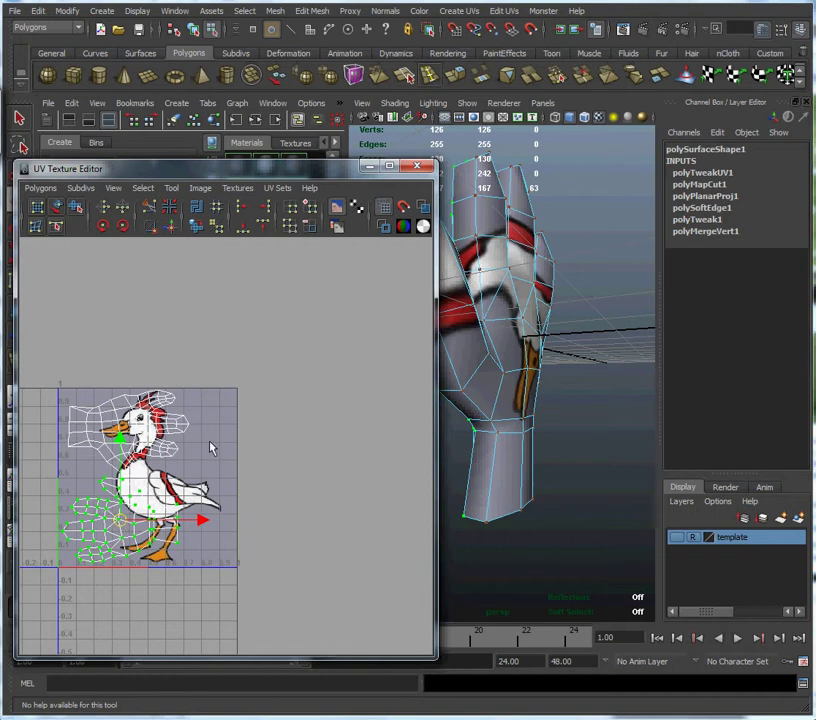
- Hide the texture image and stagger the shells, with the upper one against the right edge and the lower one towards the left
click(336, 206)
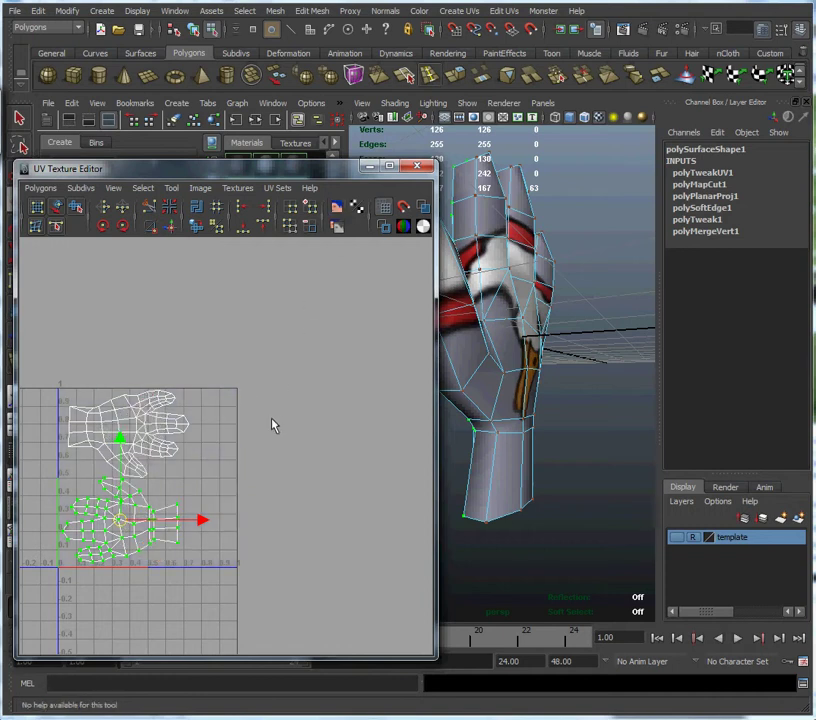
drag(121, 520, 127, 541)
drag(68, 376, 167, 466)
drag(203, 484, 209, 484)
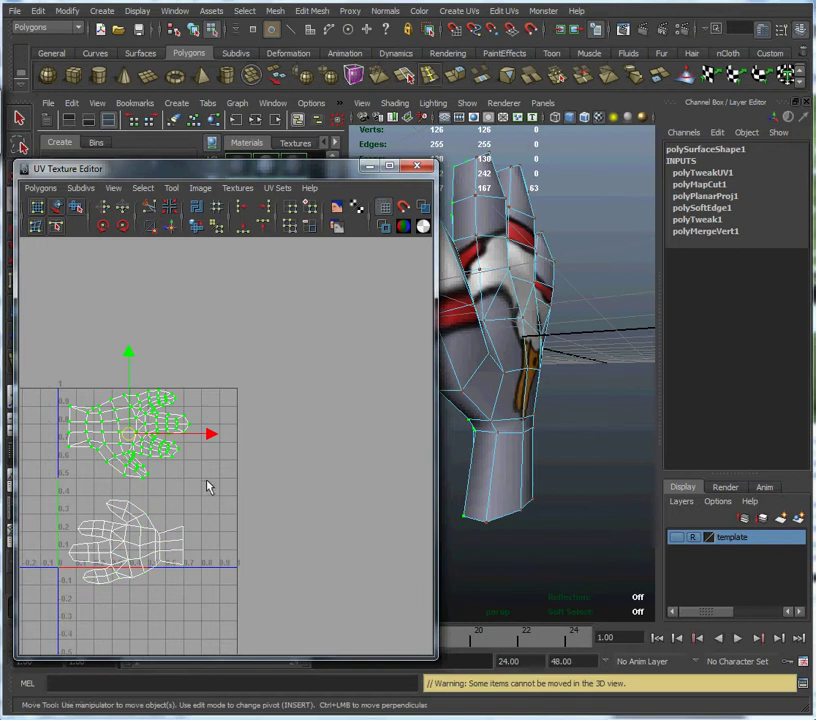
drag(131, 433, 177, 436)
drag(113, 556, 215, 603)
drag(128, 544, 124, 519)
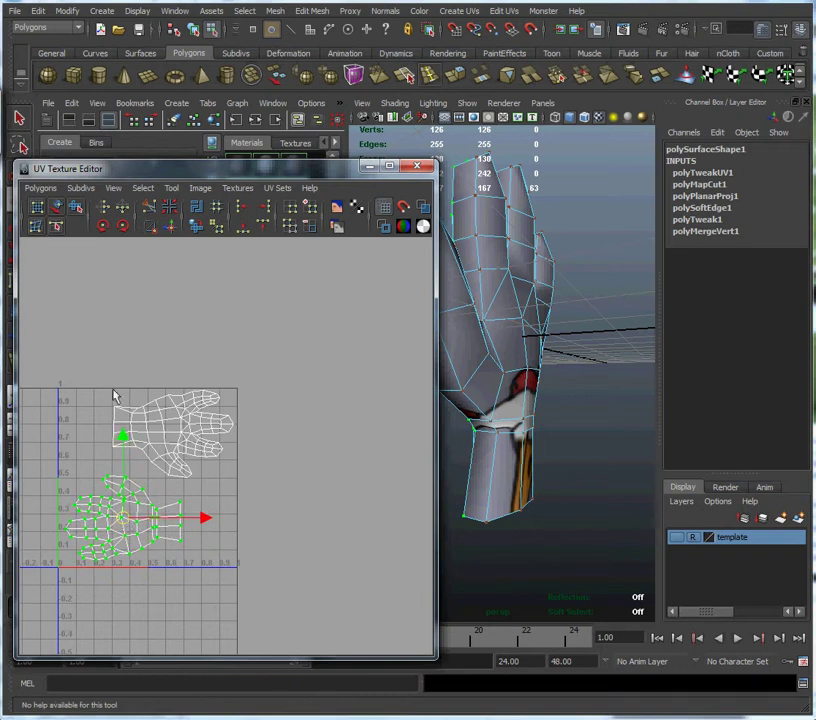
- Select the entire upper shell, enlarge it slightly and fit it into the upper right area of the texture square
drag(150, 476, 107, 468)
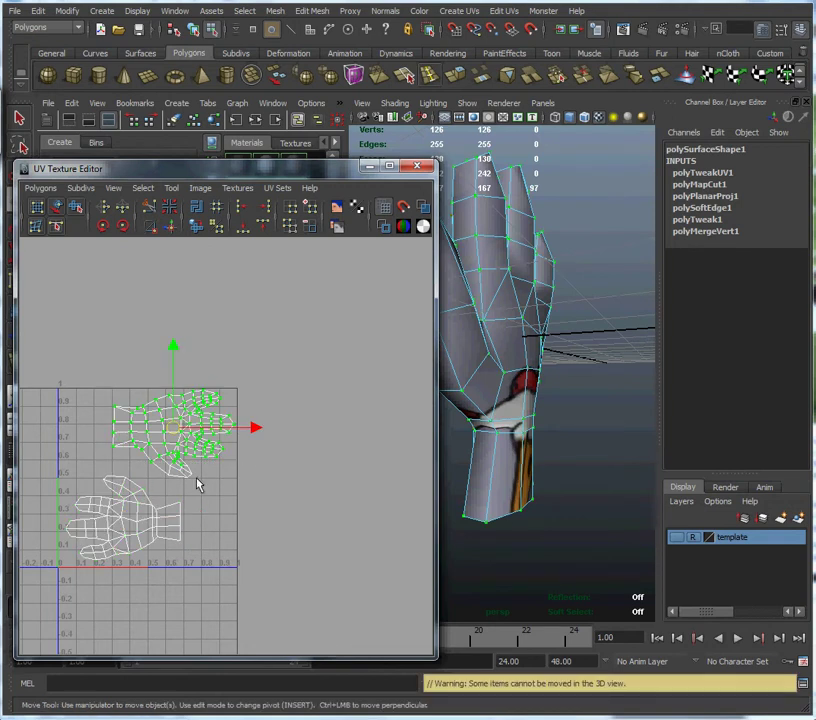
drag(200, 489, 170, 448)
key(e)
key(r)
key(w)
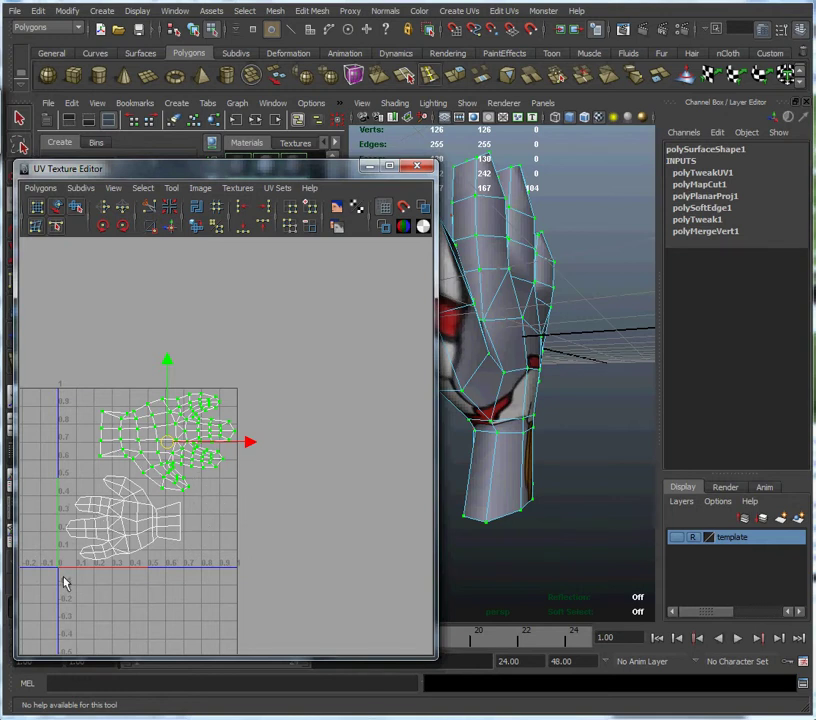
- Select only the lower shell's UVs, excluding the upper thumb's stray UV, and enlarge the shell slightly to fill its space
drag(60, 568, 146, 483)
key(w)
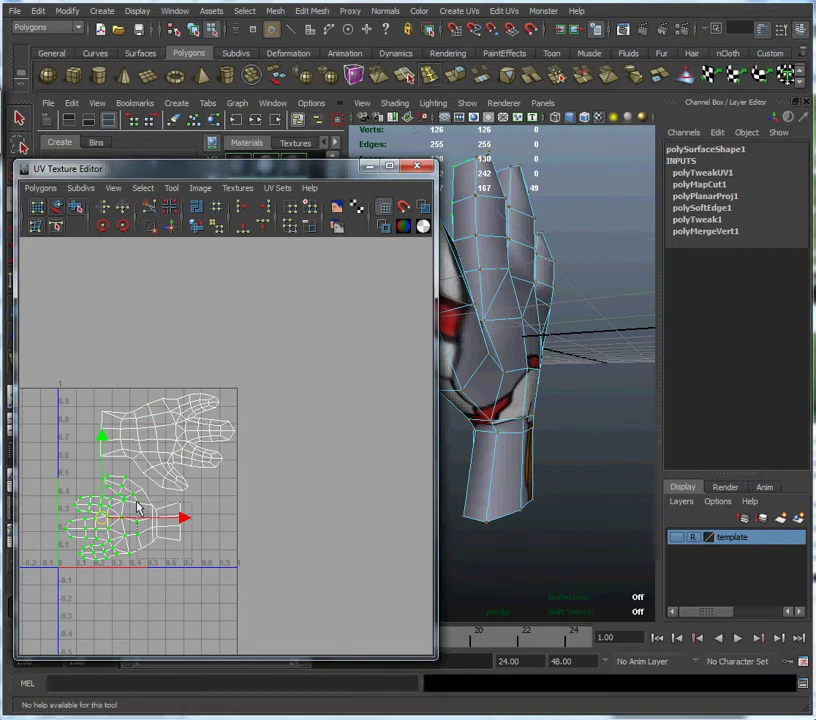
drag(139, 512, 153, 511)
ctrl+shift+drag(166, 558, 115, 485)
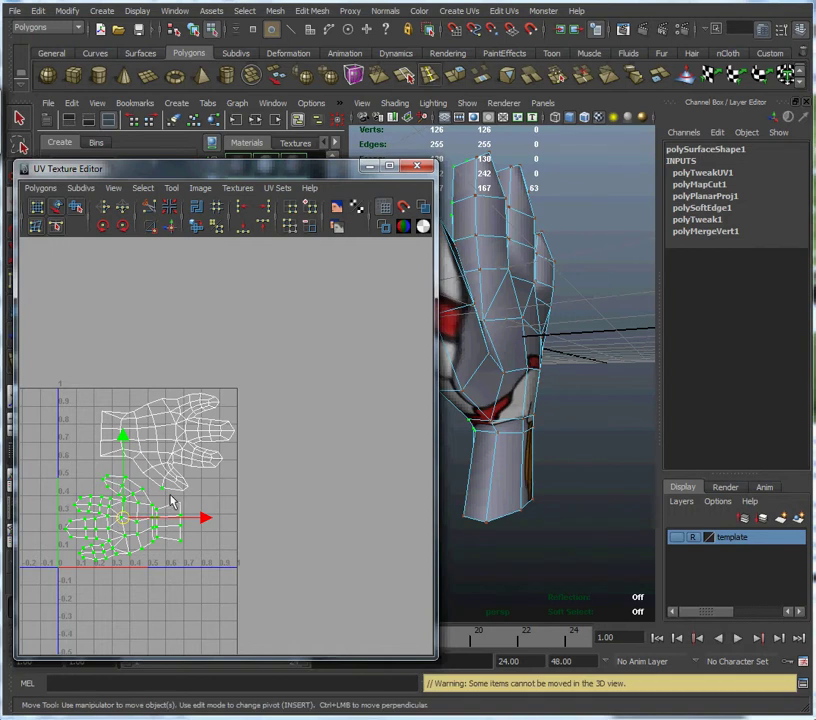
ctrl+click(161, 489)
key(e)
key(r)
mouse_move(126, 517)
mouse_down()
mouse_move(137, 515)
mouse_move(129, 518)
mouse_up()
key(ctrl+z)
key(w)
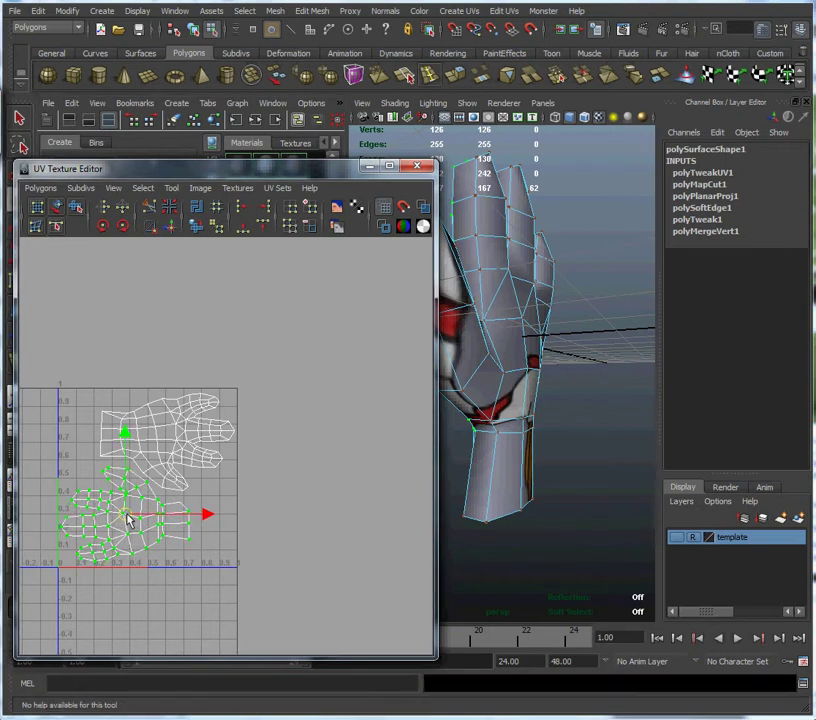
- Save the scene and move the UV editor aside to view the palm side of the hand
key(ctrl+s)
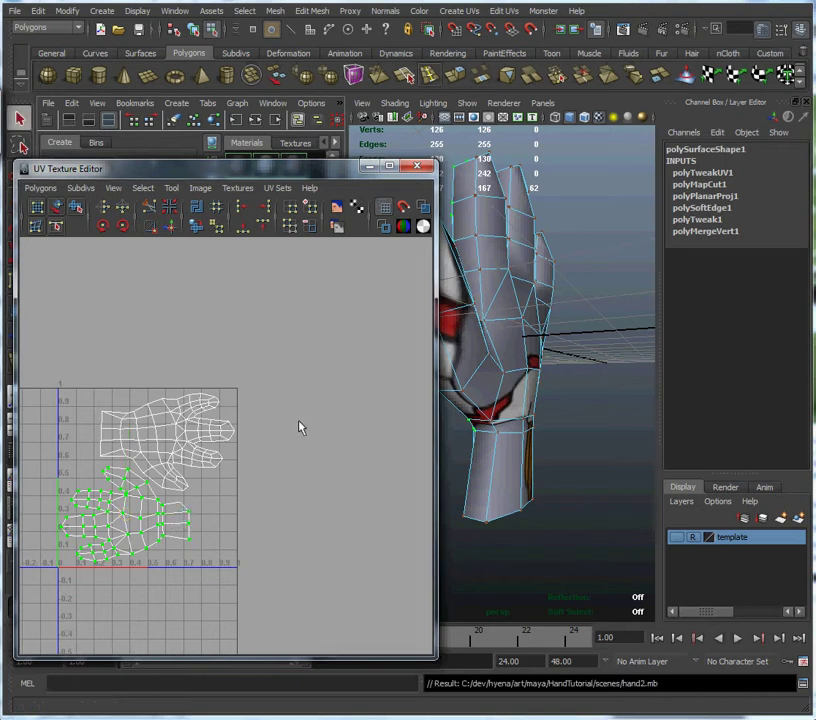
drag(110, 168, 786, 247)
alt+drag(641, 355, 458, 368)
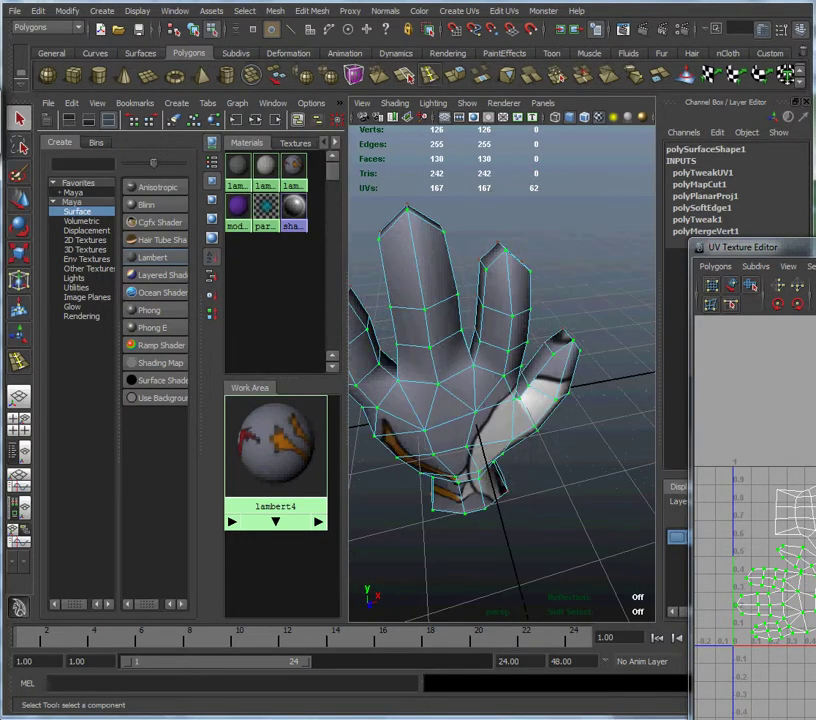